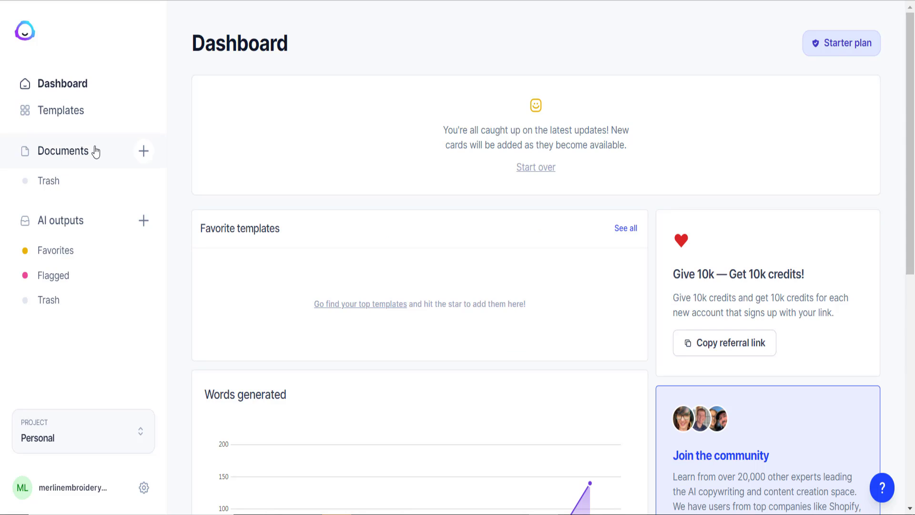
Try to create a new document with the Start from scratch option
{"action": "left_click", "coordinate": [120, 160]}
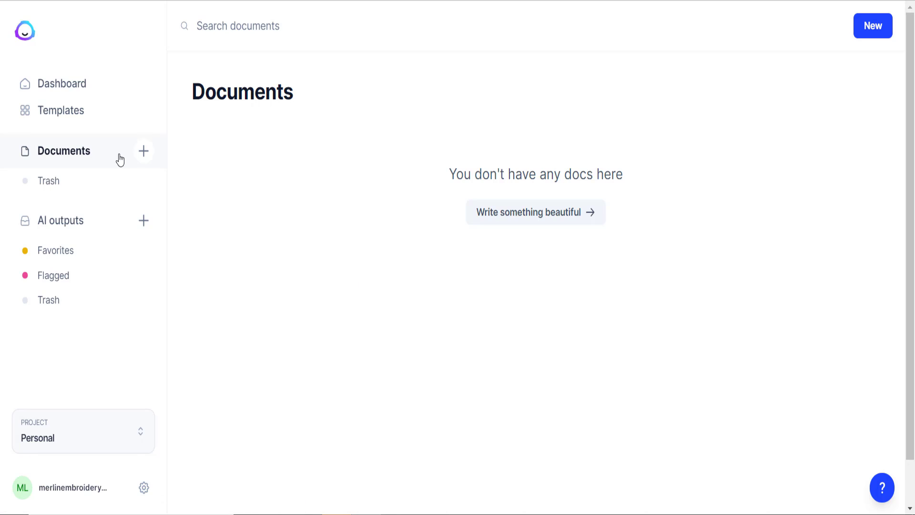
{"action": "left_click", "coordinate": [548, 221]}
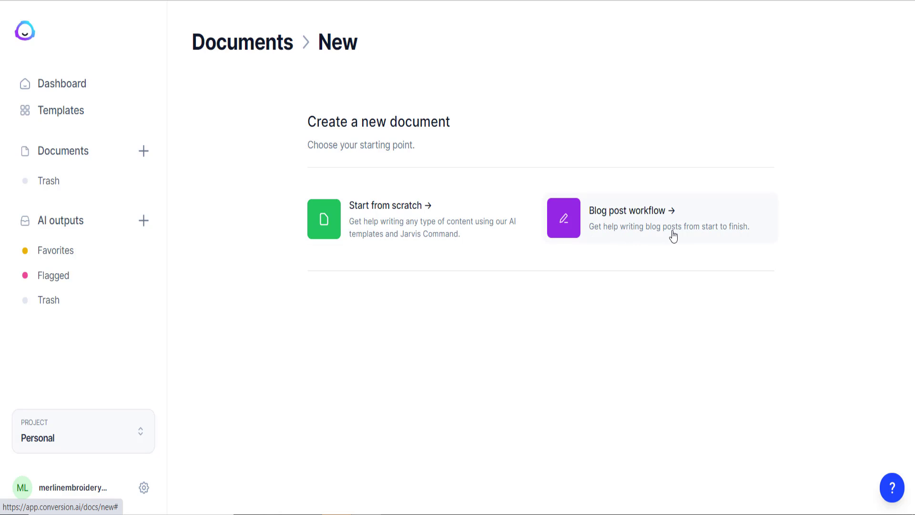
{"action": "left_click", "coordinate": [394, 235]}
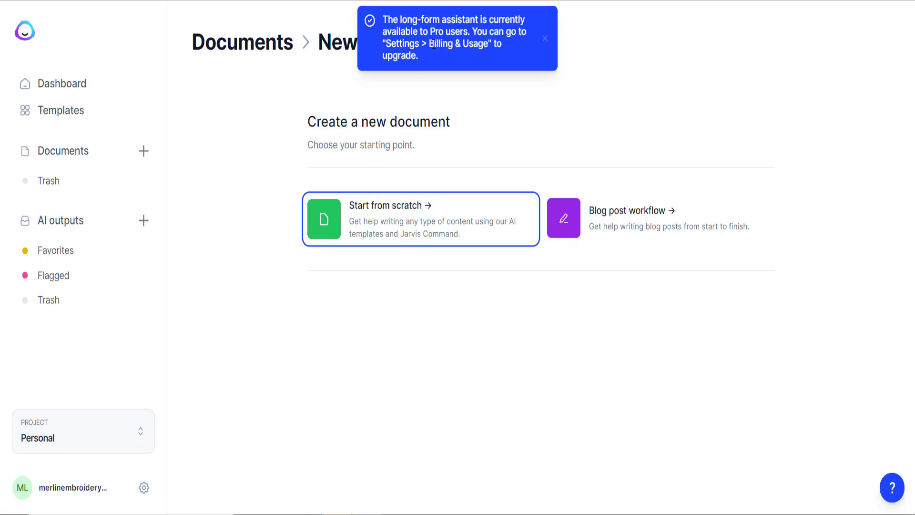
{"action": "left_click", "coordinate": [422, 220]}
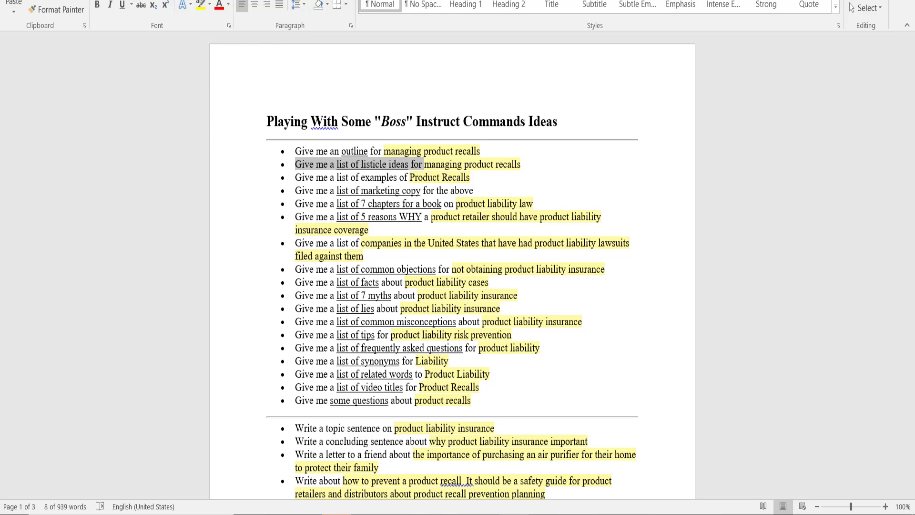
Switch to the Word list of commands and examine the wording "Give me an outline for" and its topic "managing product recalls"
{"action": "left_click", "coordinate": [297, 151]}
{"action": "left_click_drag", "start_coordinate": [302, 153], "coordinate": [382, 153]}
{"action": "left_click", "coordinate": [296, 155]}
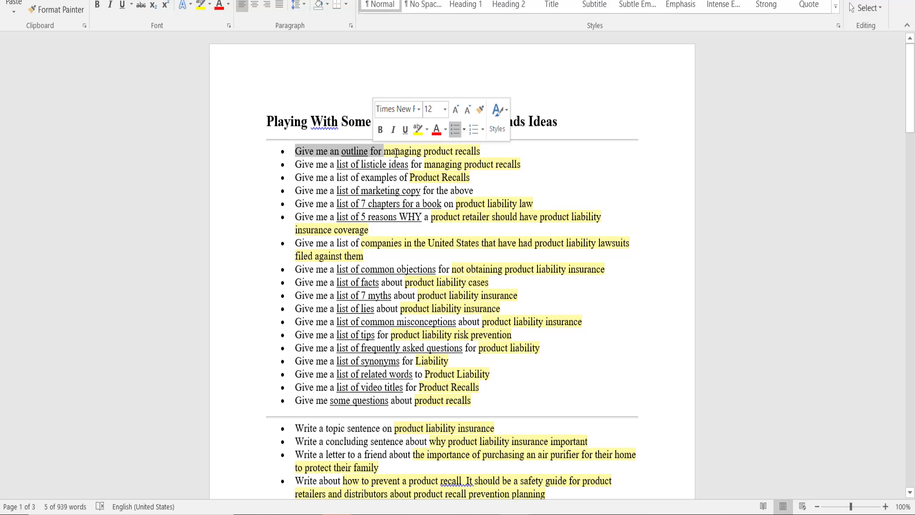
{"action": "left_click", "coordinate": [384, 152]}
{"action": "left_click_drag", "start_coordinate": [384, 153], "coordinate": [475, 147]}
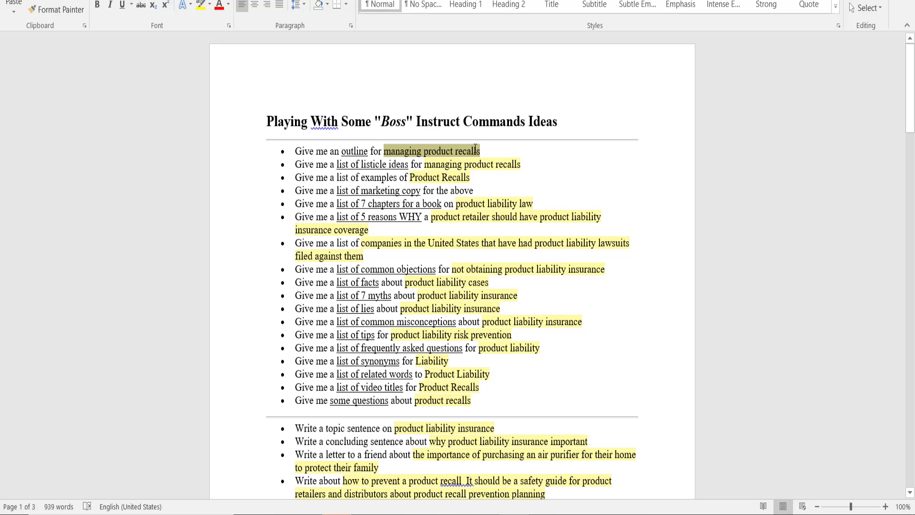
{"action": "left_click_drag", "start_coordinate": [475, 148], "coordinate": [475, 149]}
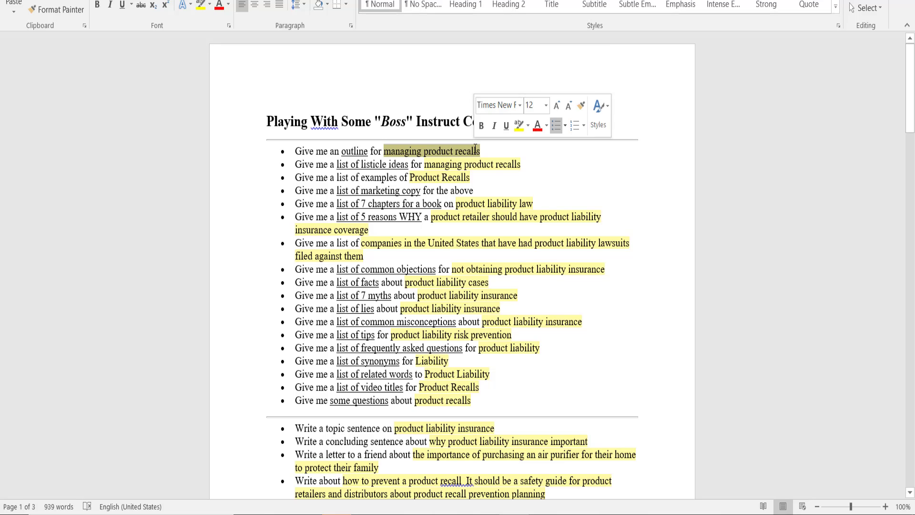
{"action": "left_click", "coordinate": [300, 152]}
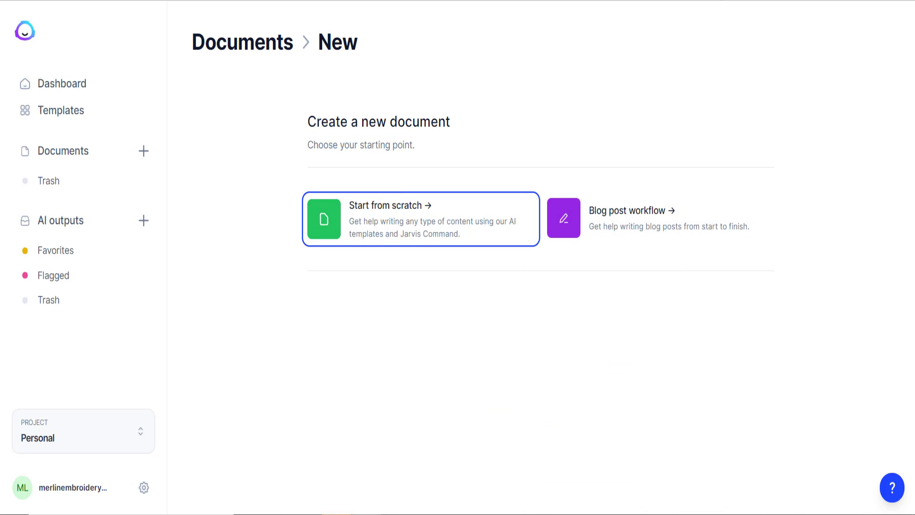
Return to the new document page and try both the Start from scratch and Blog post workflow options
{"action": "left_click", "coordinate": [412, 224]}
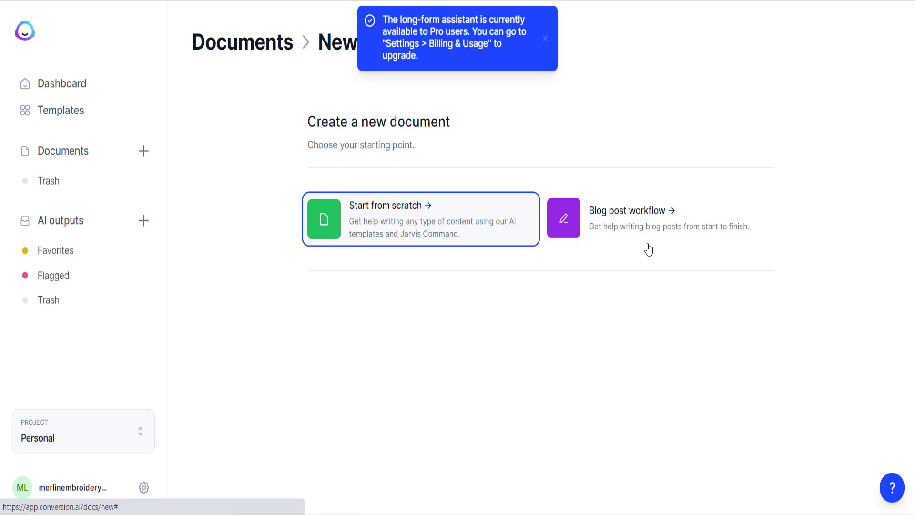
{"action": "left_click", "coordinate": [670, 244]}
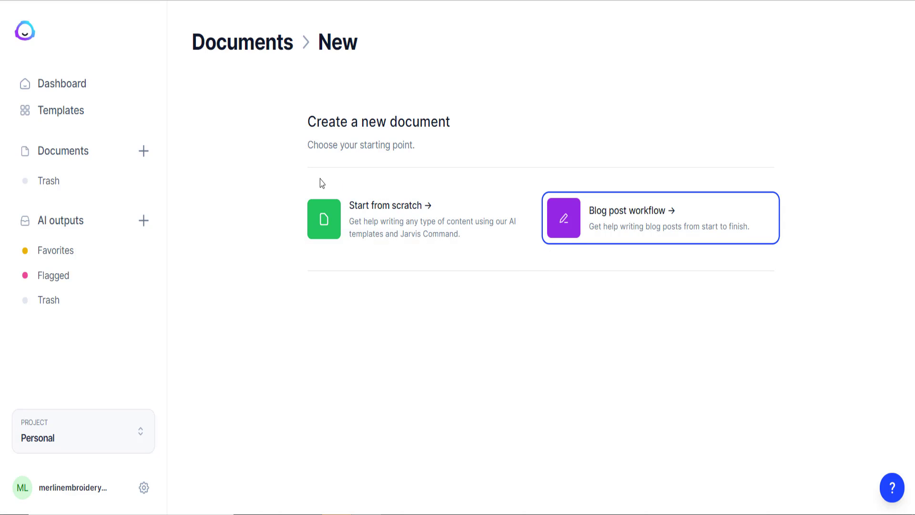
Open the template library and look through the available content templates
{"action": "left_click", "coordinate": [66, 119]}
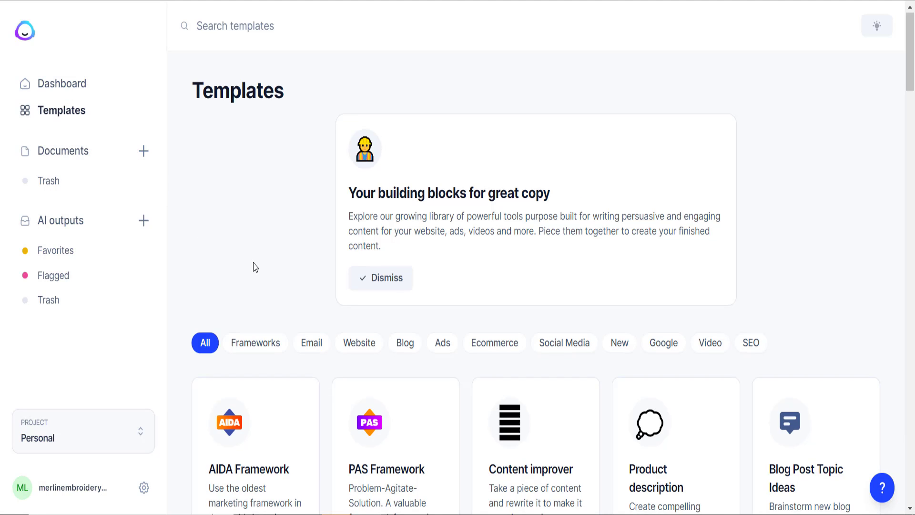
{"action": "scroll", "coordinate": [253, 265], "scroll_direction": "down", "scroll_amount": 3}
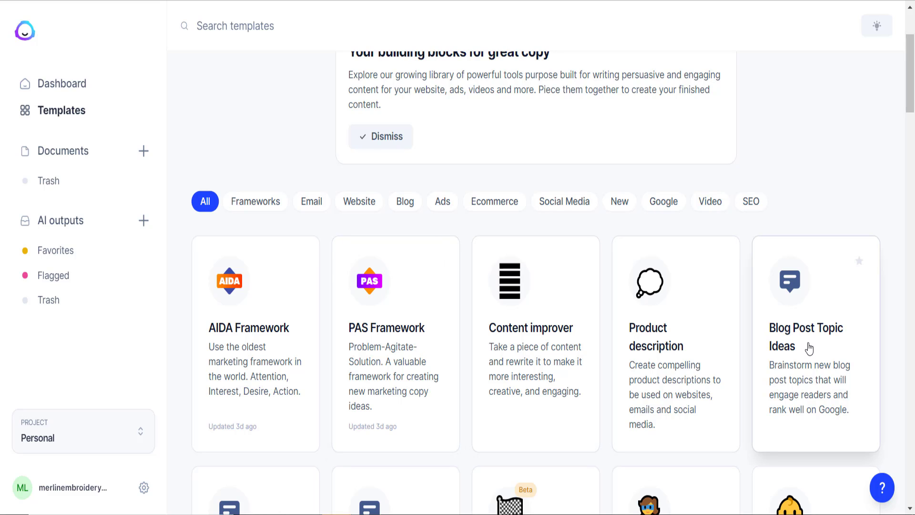
{"action": "scroll", "coordinate": [802, 359], "scroll_direction": "down", "scroll_amount": 3}
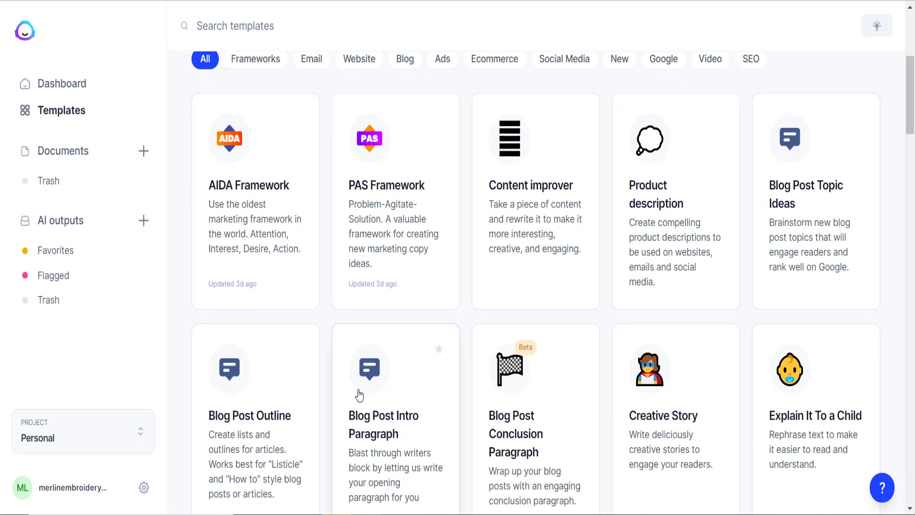
{"action": "scroll", "coordinate": [359, 395], "scroll_direction": "up", "scroll_amount": 4}
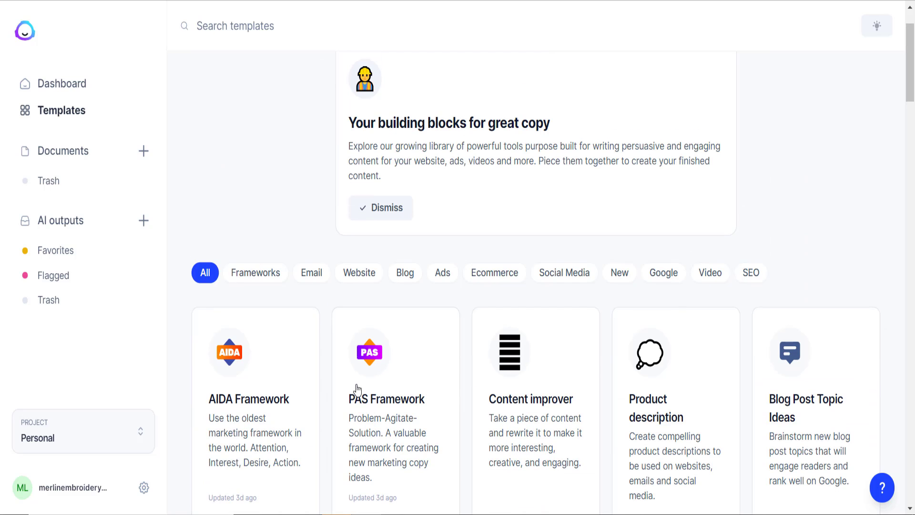
Filter the templates by the Blog category, review them and open the Blog Post Outline template
{"action": "left_click", "coordinate": [404, 274]}
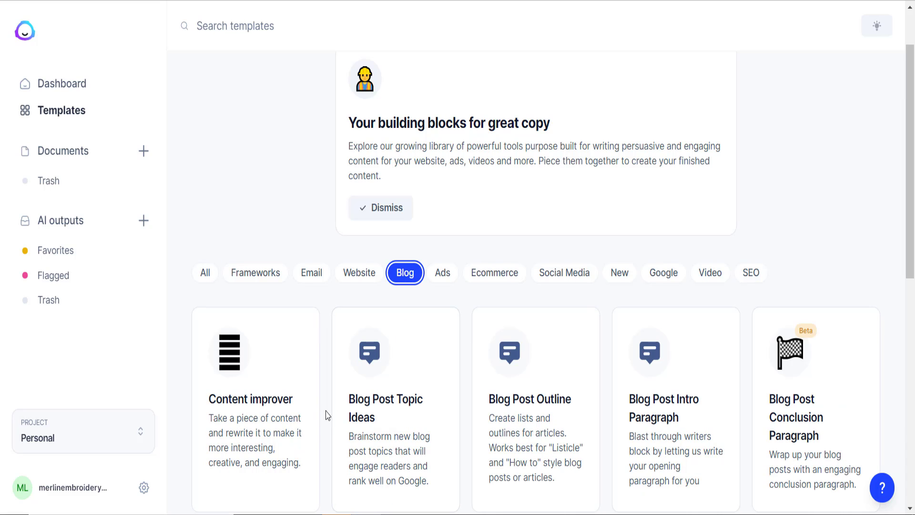
{"action": "scroll", "coordinate": [328, 417], "scroll_direction": "down", "scroll_amount": 2}
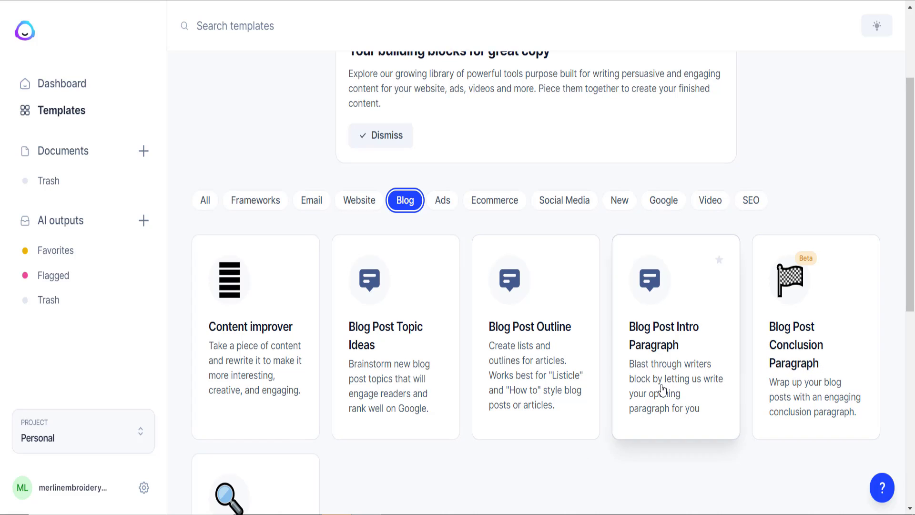
{"action": "scroll", "coordinate": [662, 388], "scroll_direction": "down", "scroll_amount": 3}
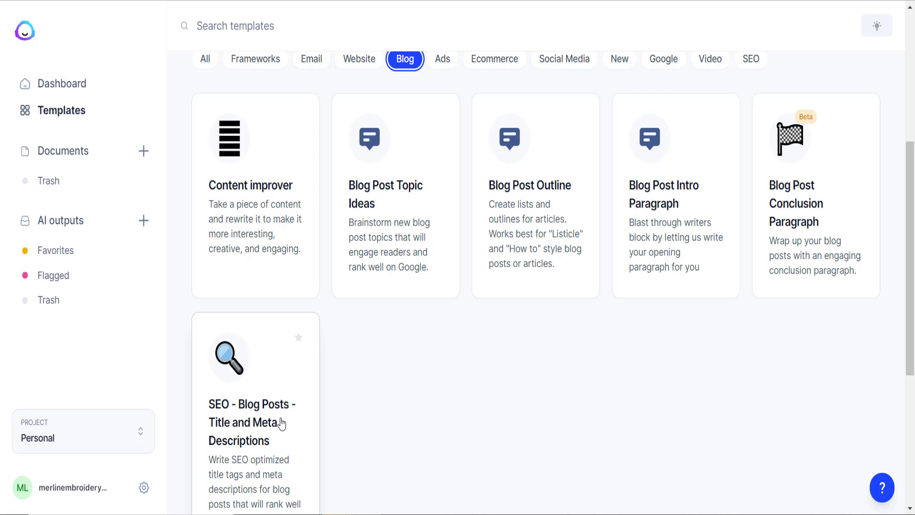
{"action": "scroll", "coordinate": [280, 444], "scroll_direction": "down", "scroll_amount": 2}
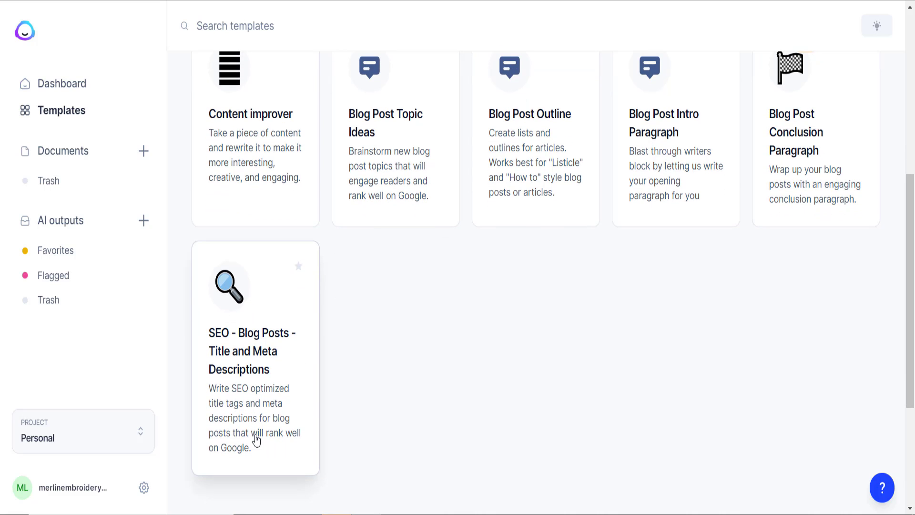
{"action": "scroll", "coordinate": [401, 353], "scroll_direction": "up", "scroll_amount": 2}
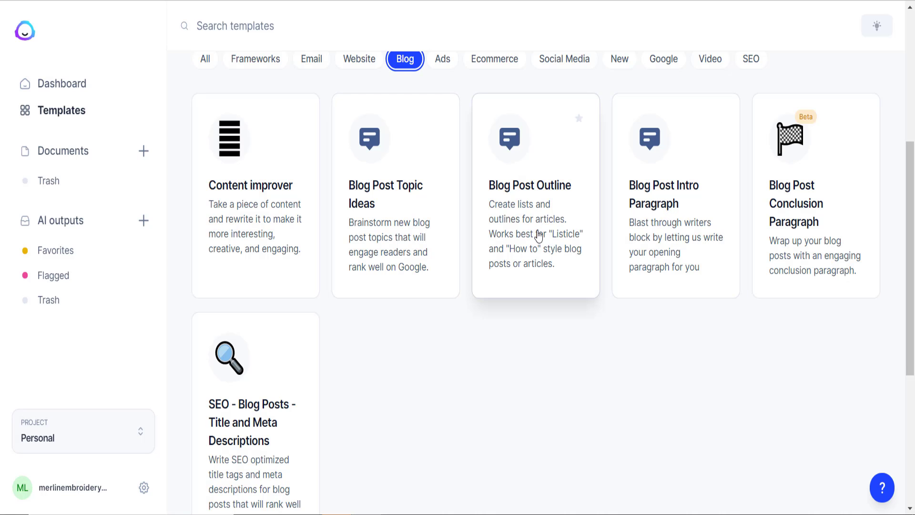
{"action": "left_click", "coordinate": [535, 234]}
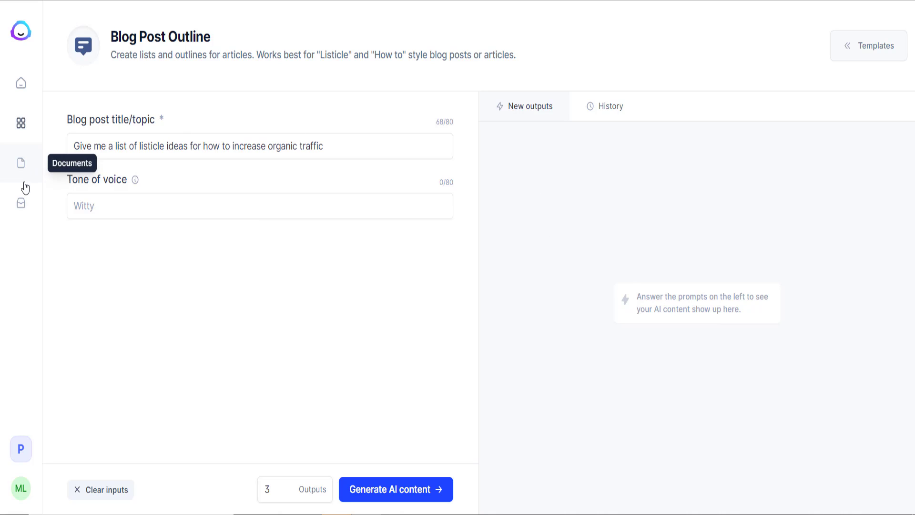
Open the saved AI outputs and review the generated blog post outlines about organic traffic
{"action": "left_click", "coordinate": [24, 206]}
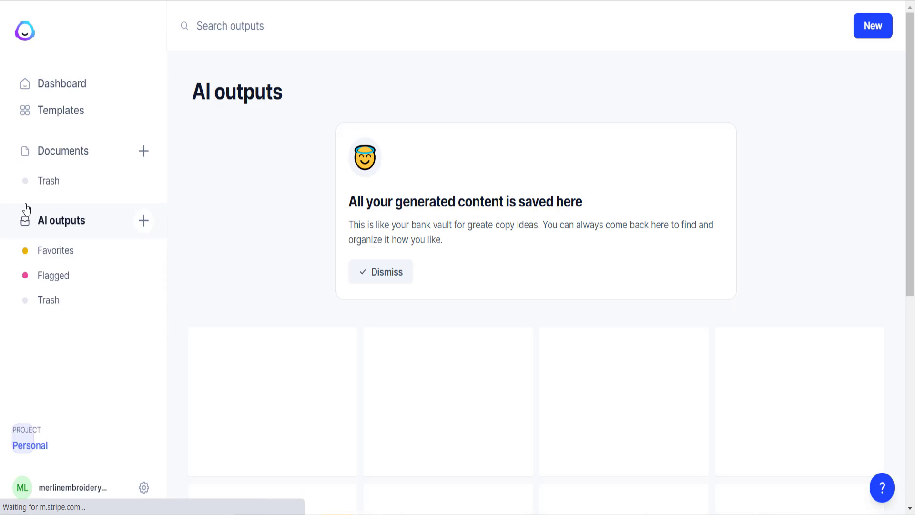
{"action": "scroll", "coordinate": [220, 260], "scroll_direction": "down", "scroll_amount": 5}
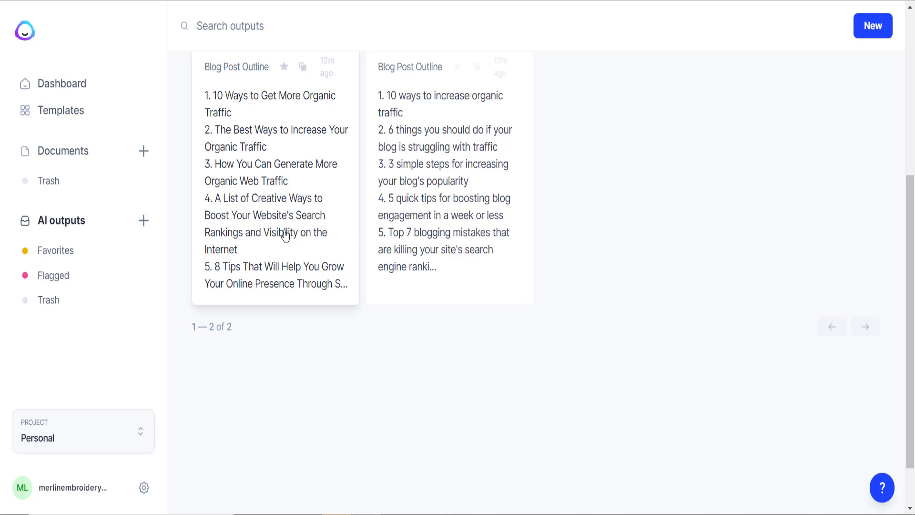
{"action": "scroll", "coordinate": [287, 229], "scroll_direction": "up", "scroll_amount": 2}
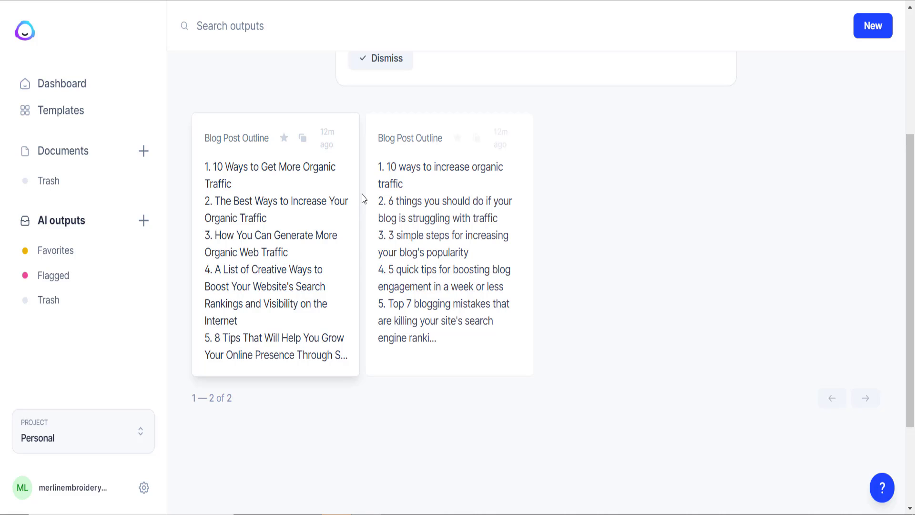
Return to the template library, compare the Blog and Website categories, and open the Content improver template from the Blog category
{"action": "left_click", "coordinate": [62, 111]}
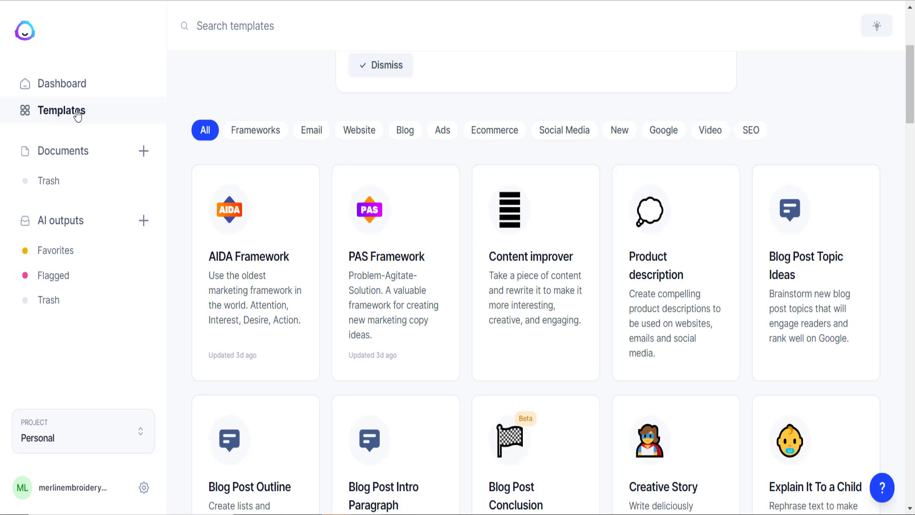
{"action": "left_click", "coordinate": [405, 132]}
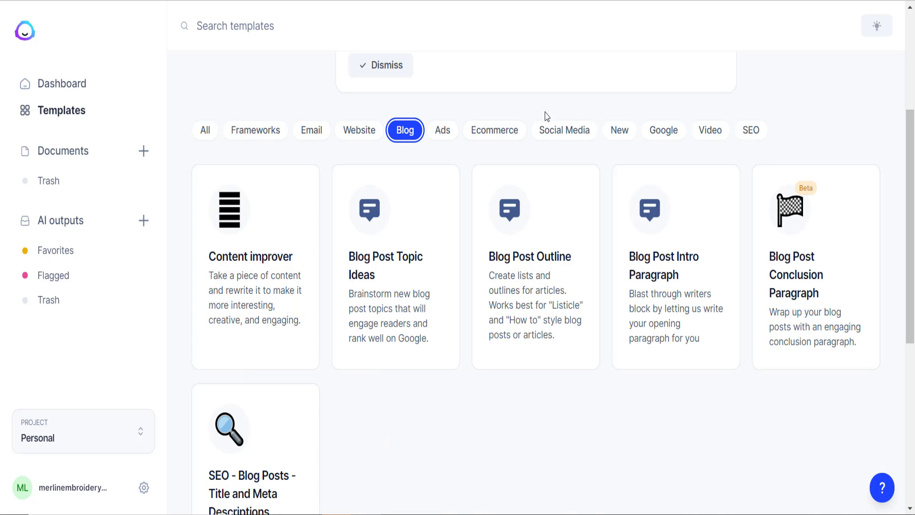
{"action": "left_click", "coordinate": [365, 135]}
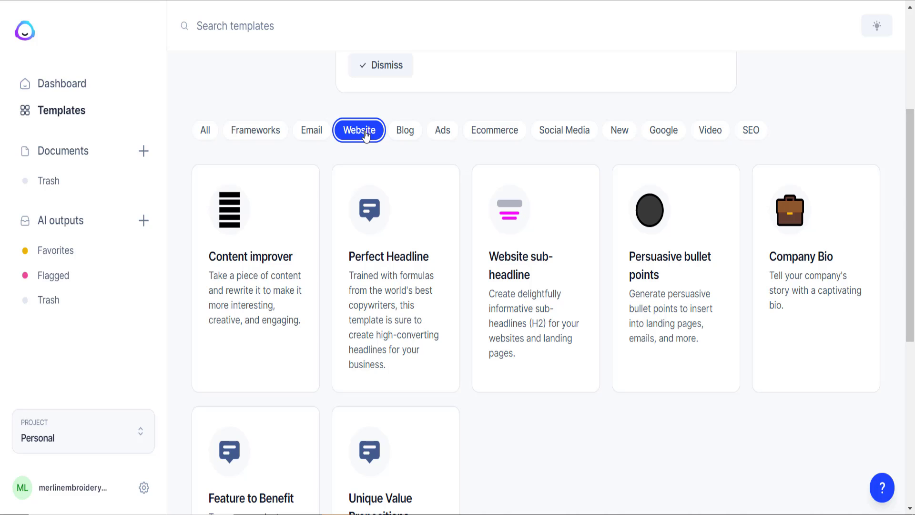
{"action": "left_click", "coordinate": [405, 137]}
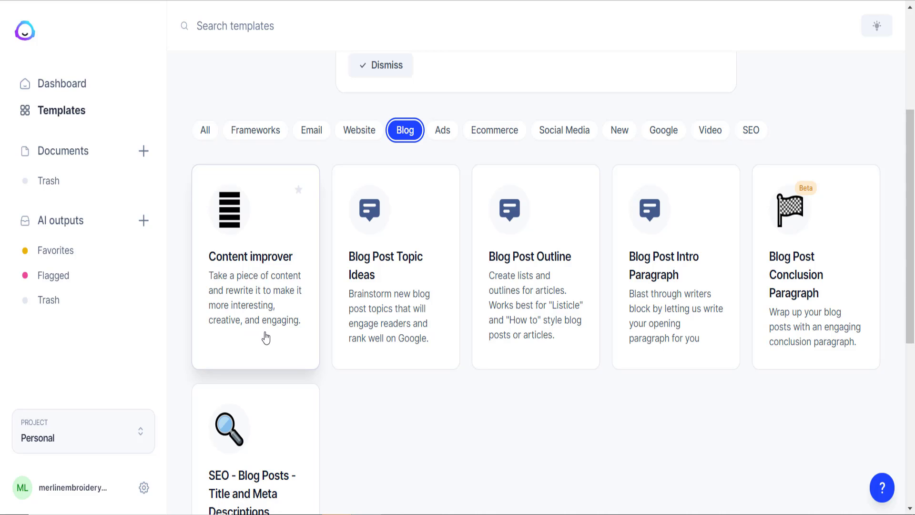
{"action": "left_click", "coordinate": [253, 276]}
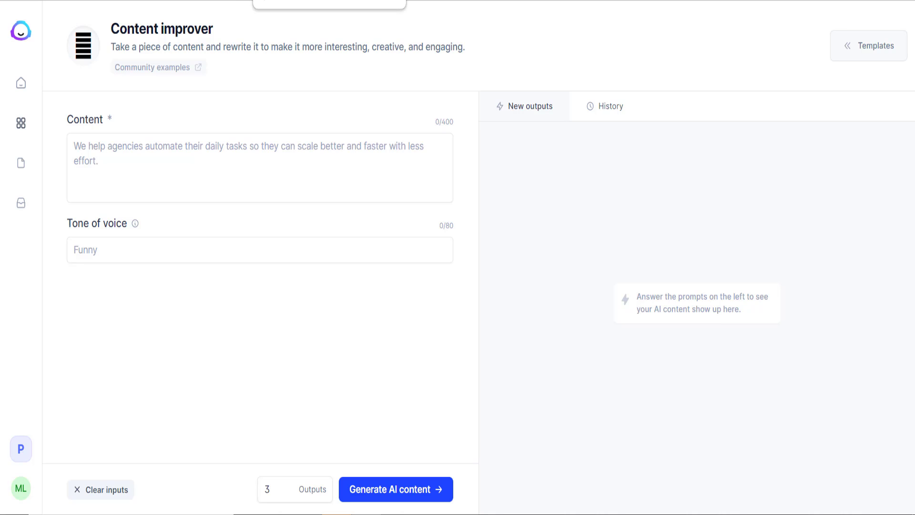
Switch to YouTube, go to the channel content in YouTube Studio and open the details of the video "What is funnel strategy?"
{"action": "left_click", "coordinate": [286, 1]}
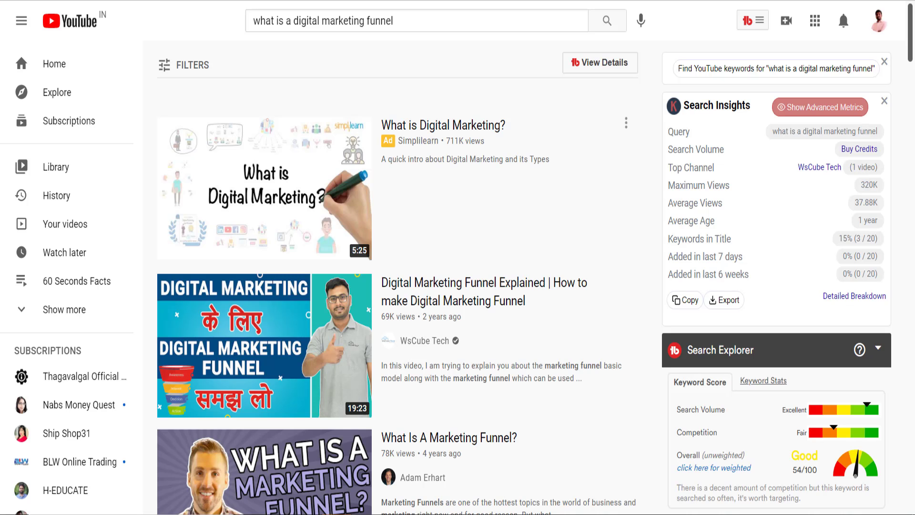
{"action": "left_click", "coordinate": [877, 27]}
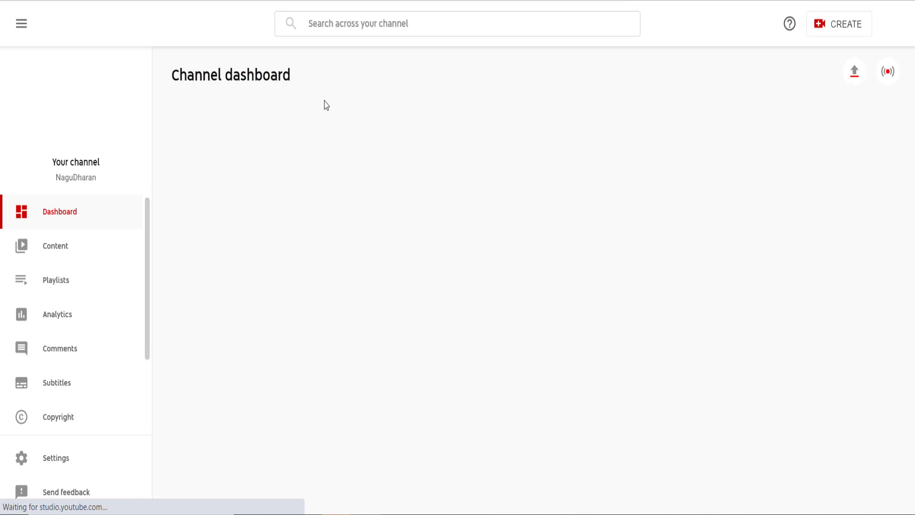
{"action": "left_click", "coordinate": [62, 257]}
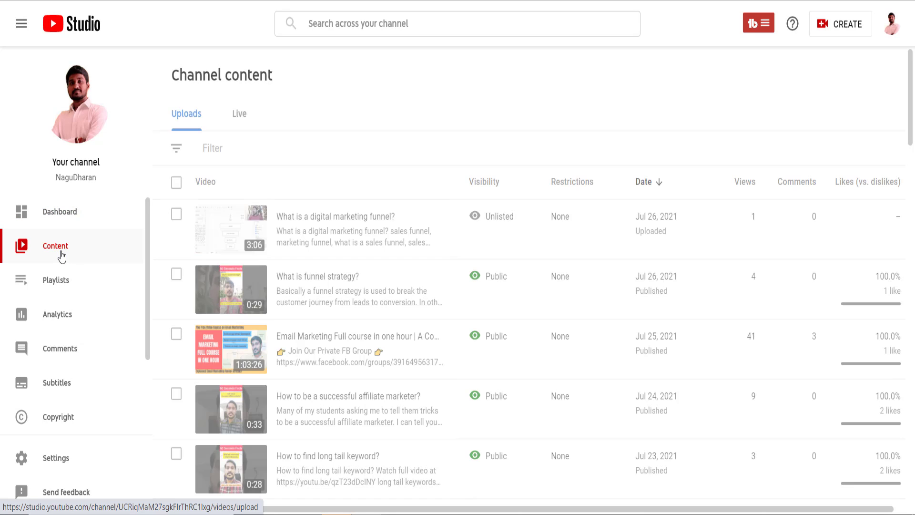
{"action": "left_click", "coordinate": [288, 290]}
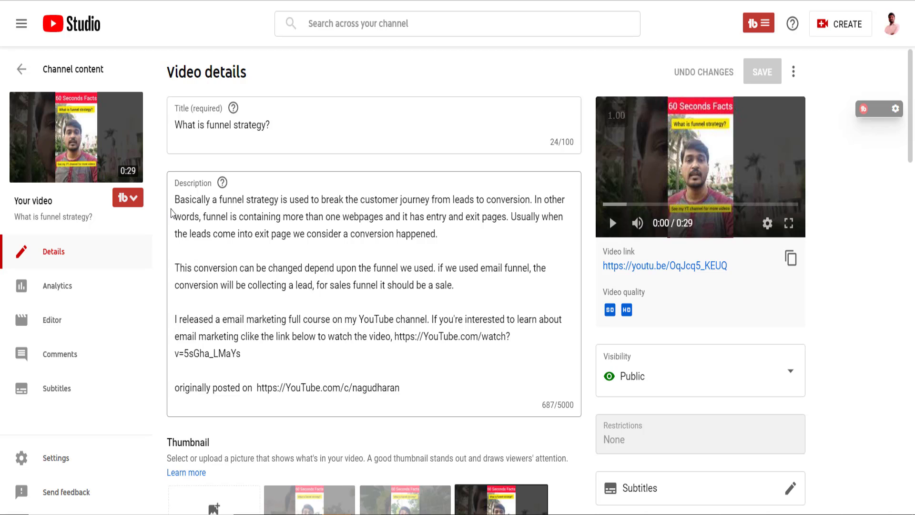
Copy the first two paragraphs of the video description and paste them into the Content field of the Content improver template
{"action": "left_click_drag", "start_coordinate": [178, 200], "coordinate": [474, 287]}
{"action": "key", "text": "ctrl+c"}
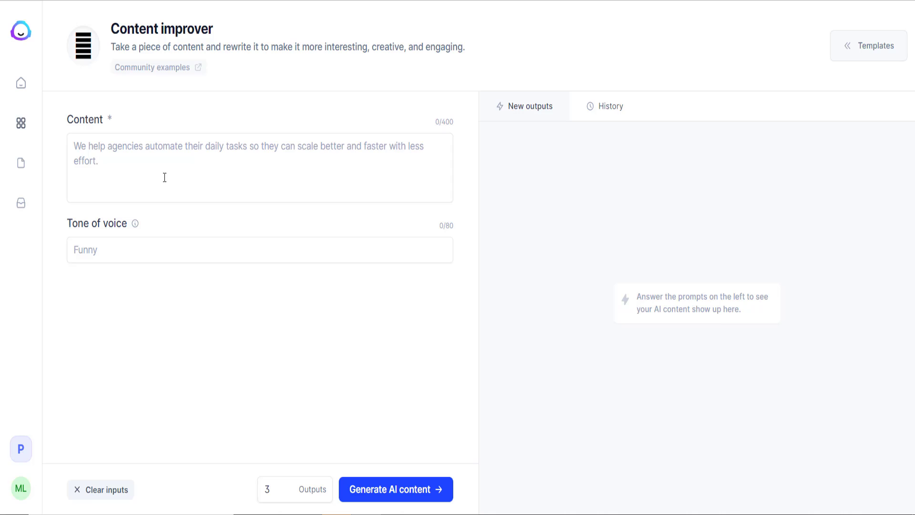
{"action": "left_click", "coordinate": [164, 177]}
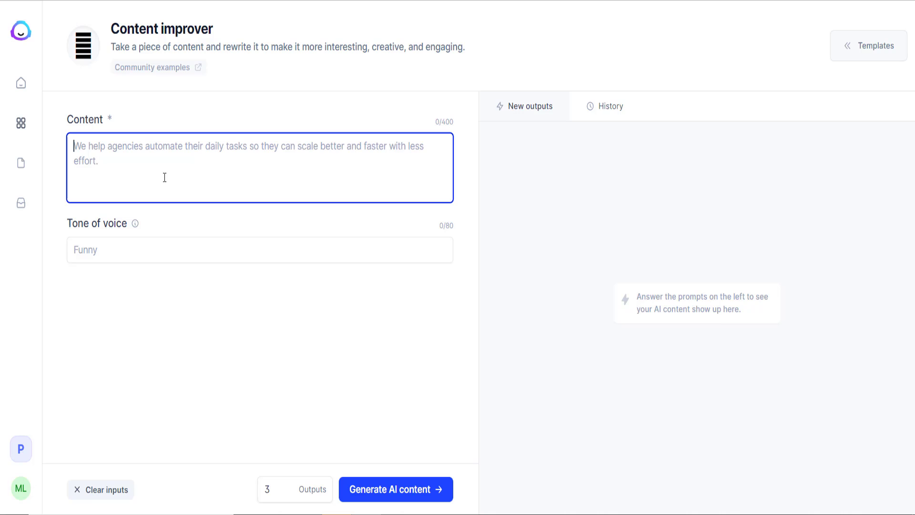
{"action": "key", "text": "ctrl+v"}
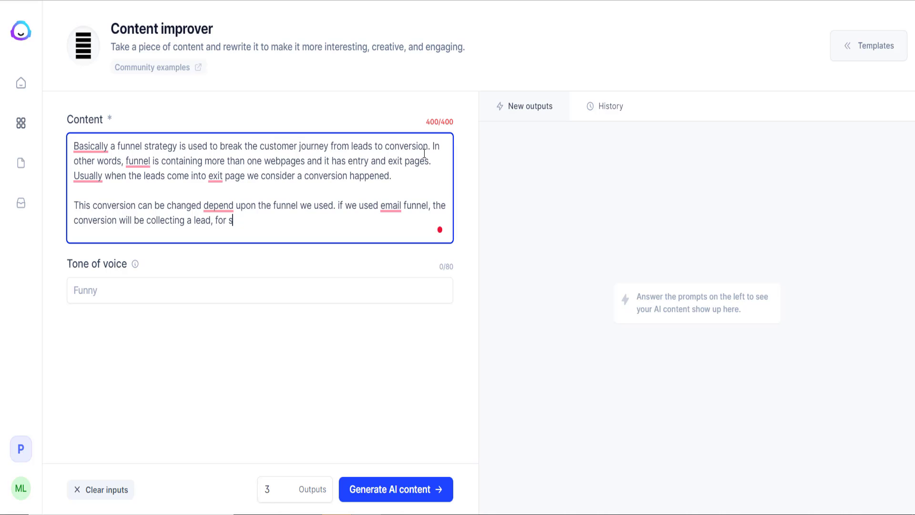
Delete the cut-off second paragraph and the blank lines after "a conversion happened." from the Content field
{"action": "left_click", "coordinate": [138, 162]}
{"action": "key", "text": "shift+Home"}
{"action": "key", "text": "shift+Up"}
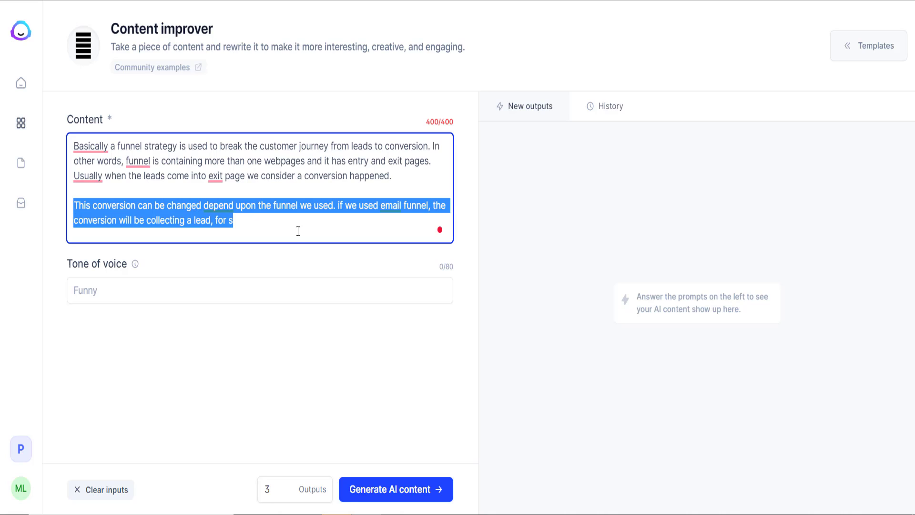
{"action": "key", "text": "BackSpace"}
{"action": "key", "text": "BackSpace"}
{"action": "key", "text": "BackSpace"}
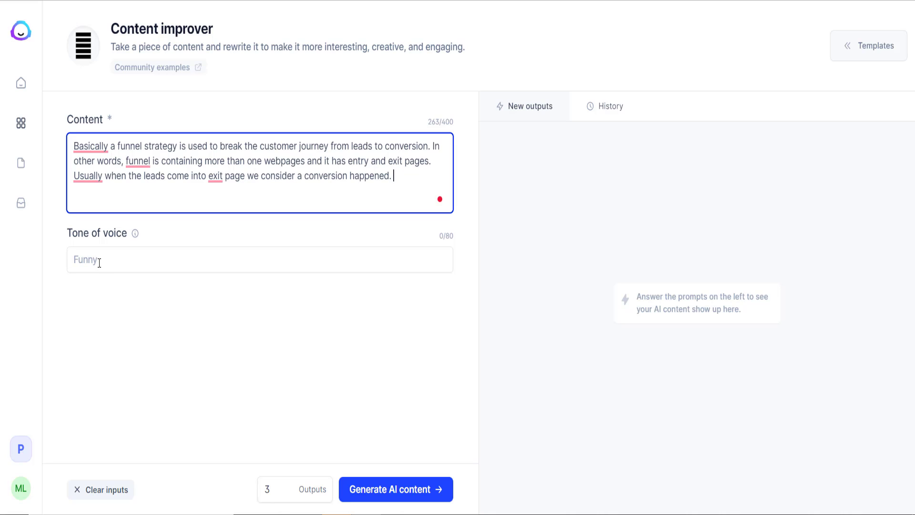
Look up the suggested tones of voice in the help article and copy "Professional" from its list into the Tone of voice field
{"action": "mouse_move", "coordinate": [136, 234]}
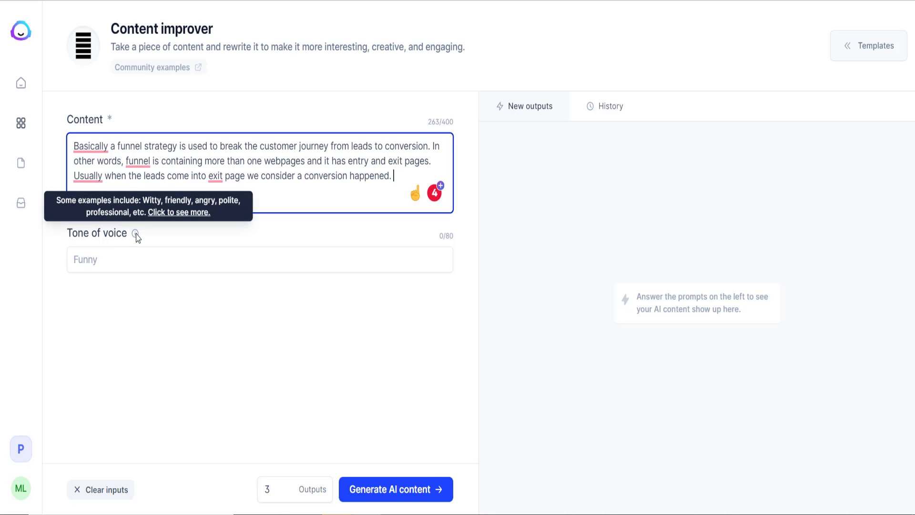
{"action": "left_click", "coordinate": [168, 216]}
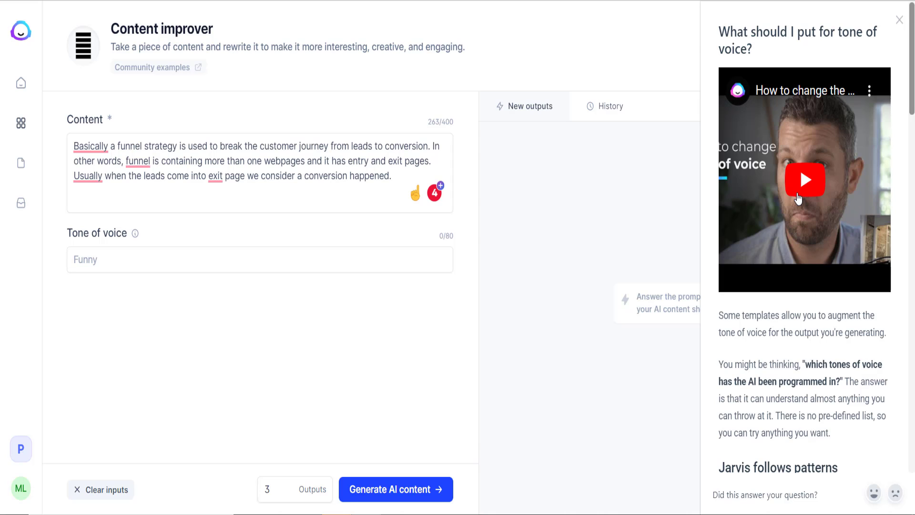
{"action": "scroll", "coordinate": [778, 347], "scroll_direction": "down", "scroll_amount": 9}
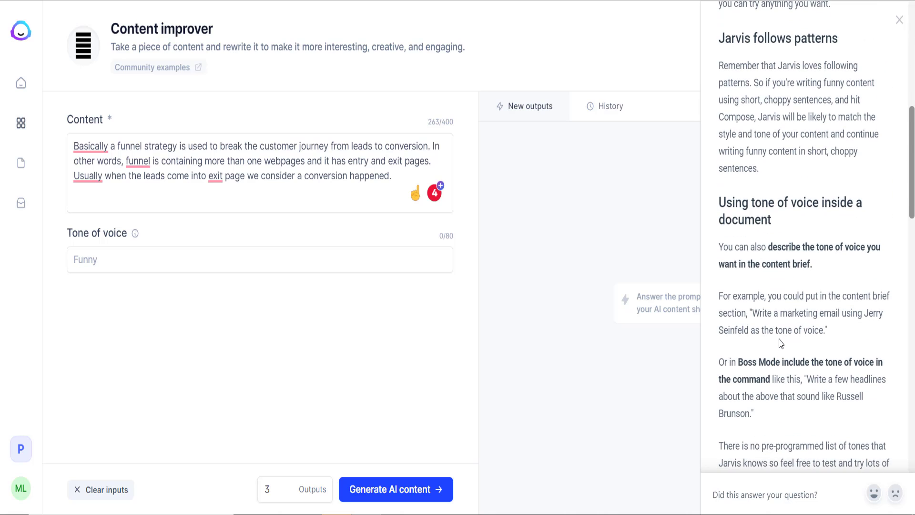
{"action": "scroll", "coordinate": [780, 343], "scroll_direction": "down", "scroll_amount": 7}
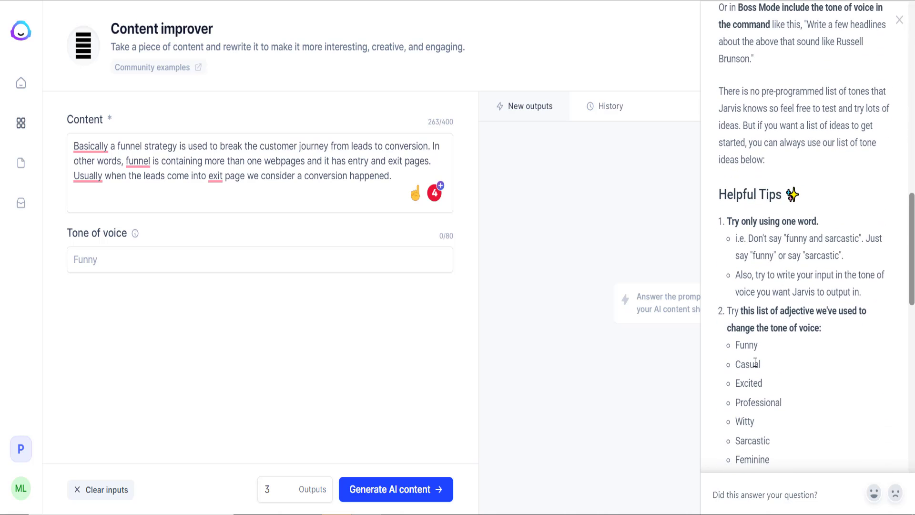
{"action": "double_click", "coordinate": [768, 404]}
{"action": "key", "text": "ctrl+c"}
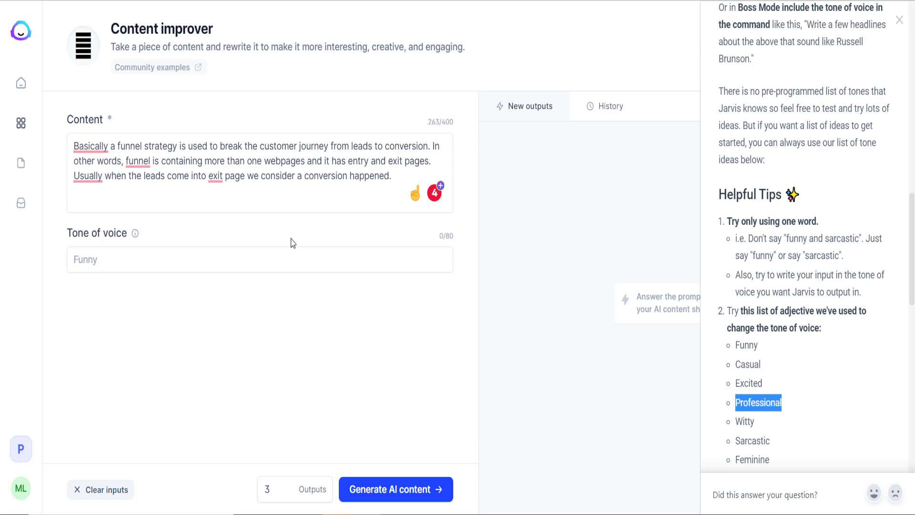
{"action": "left_click", "coordinate": [87, 260]}
{"action": "key", "text": "ctrl+v"}
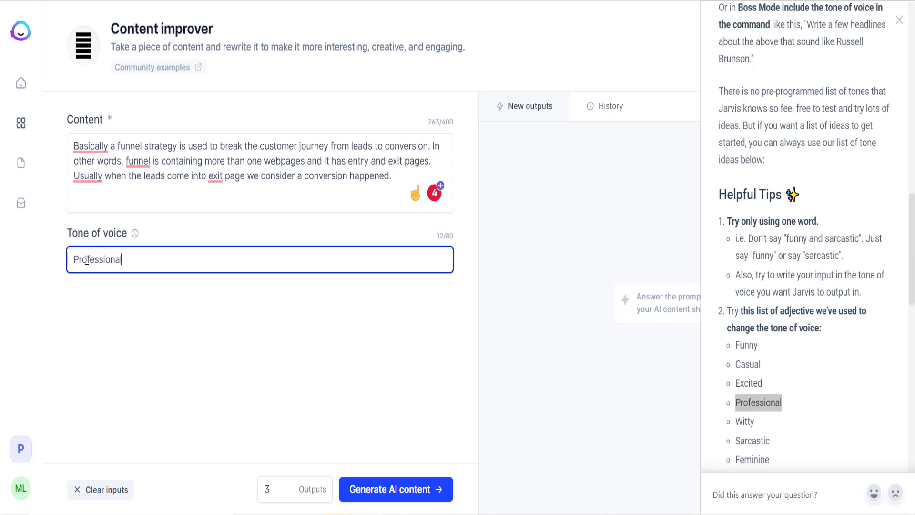
Generate three improved versions of the content, close the help article and review the results
{"action": "left_click", "coordinate": [394, 496]}
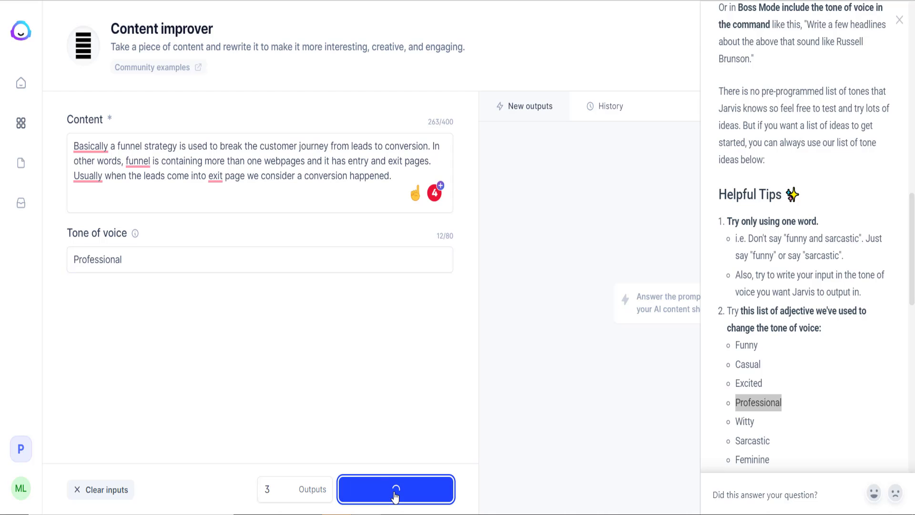
{"action": "left_click", "coordinate": [899, 25]}
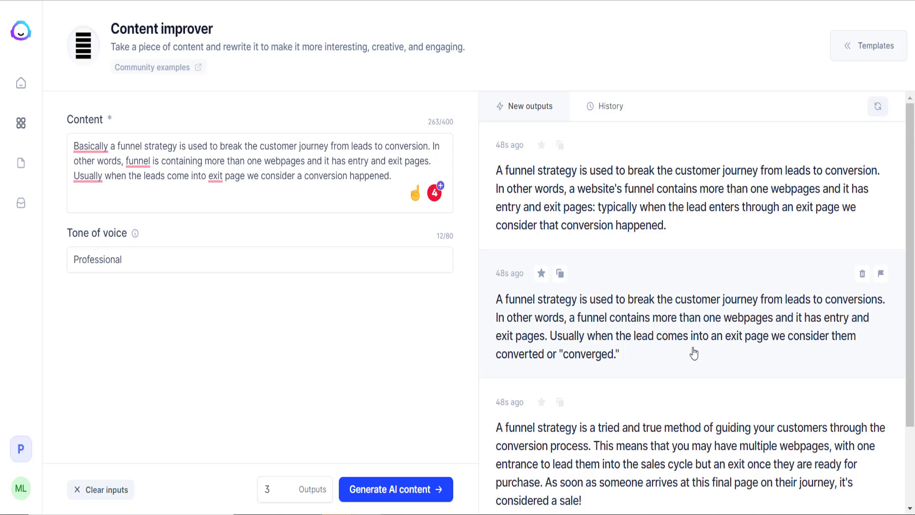
{"action": "scroll", "coordinate": [639, 425], "scroll_direction": "down", "scroll_amount": 2}
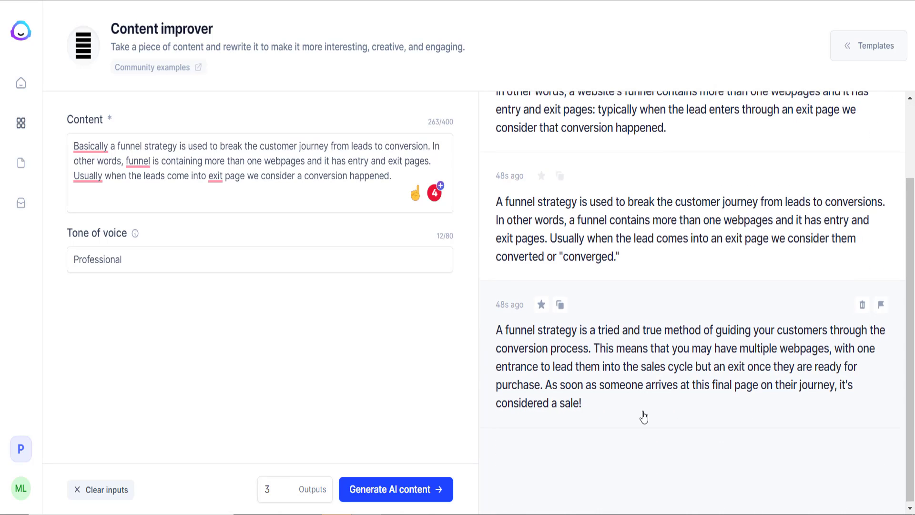
{"action": "scroll", "coordinate": [641, 416], "scroll_direction": "up", "scroll_amount": 2}
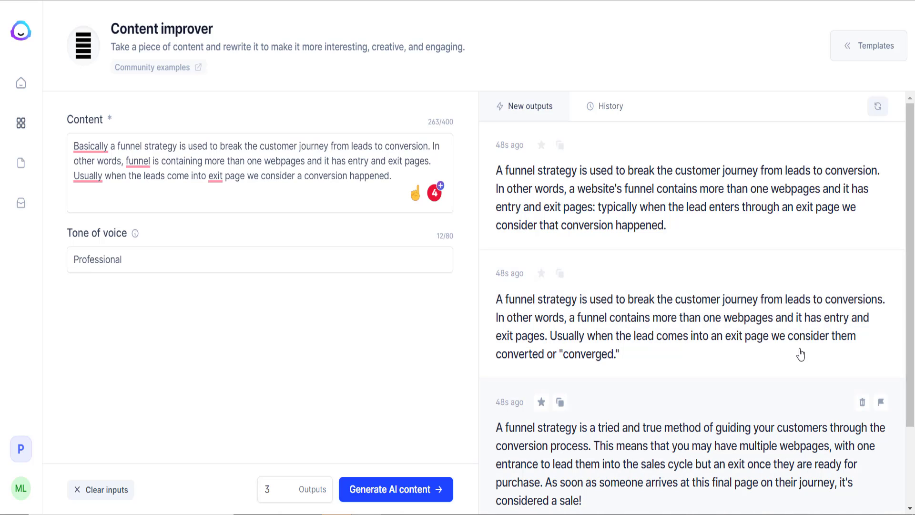
Return to the template library and open the Blog Post Intro Paragraph template from the Blog category
{"action": "left_click", "coordinate": [16, 123]}
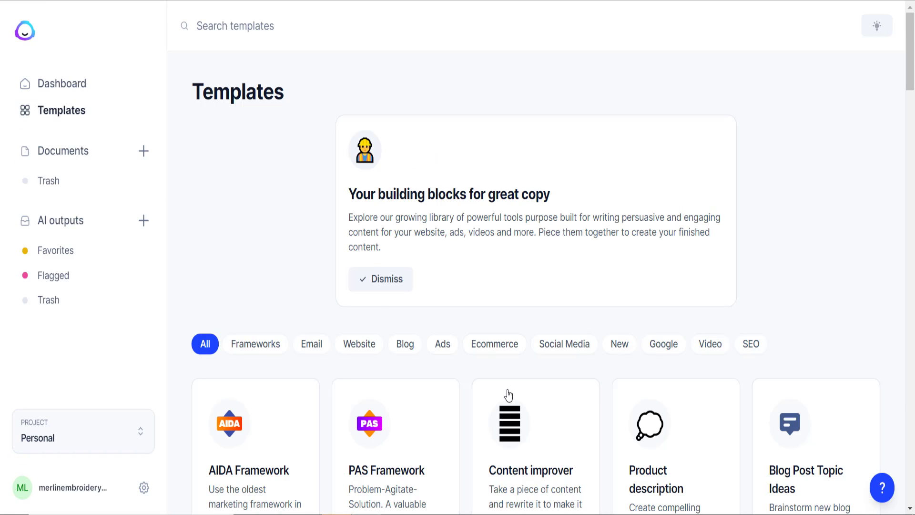
{"action": "left_click", "coordinate": [404, 350]}
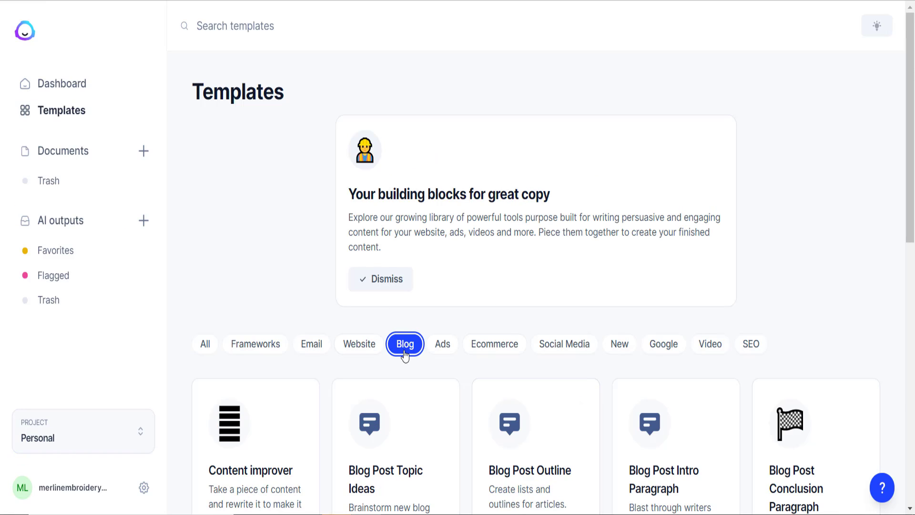
{"action": "scroll", "coordinate": [436, 382], "scroll_direction": "down", "scroll_amount": 1}
{"action": "scroll", "coordinate": [435, 382], "scroll_direction": "down", "scroll_amount": 4}
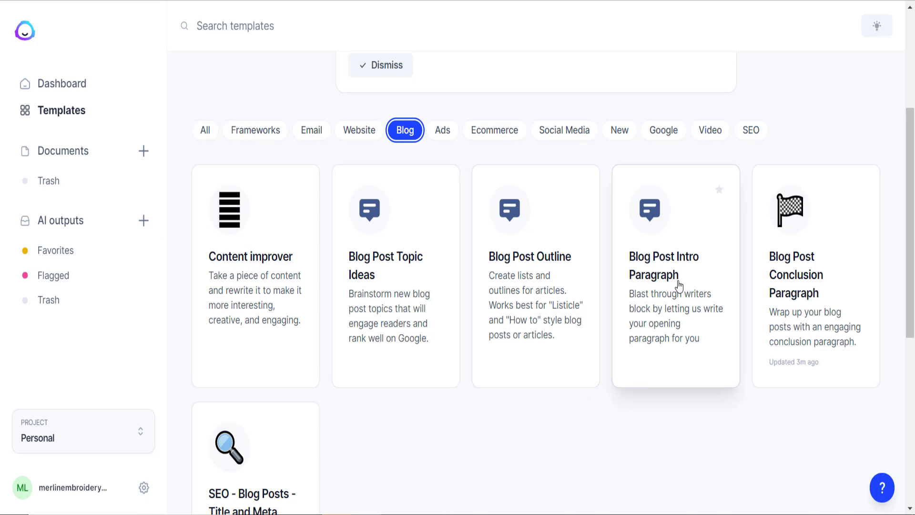
{"action": "left_click", "coordinate": [659, 280]}
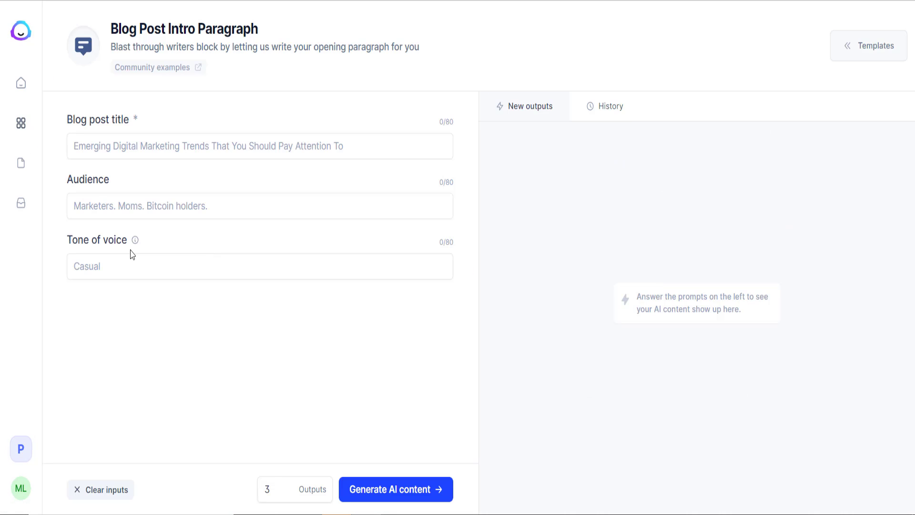
{"action": "right_click", "coordinate": [21, 170]}
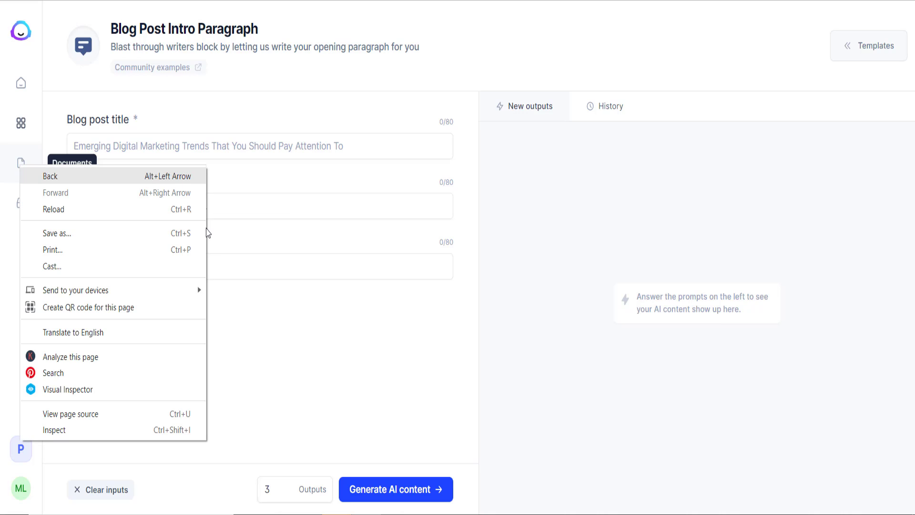
{"action": "left_click", "coordinate": [352, 372]}
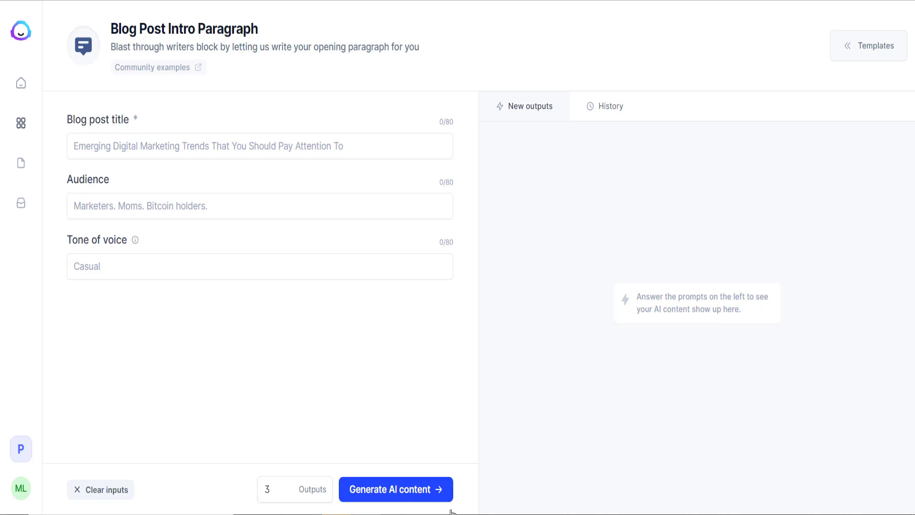
Copy the title "10 Ways to Get More Organic Traffic" from the Notepad list and paste it as the blog post title
{"action": "mouse_move", "coordinate": [455, 514]}
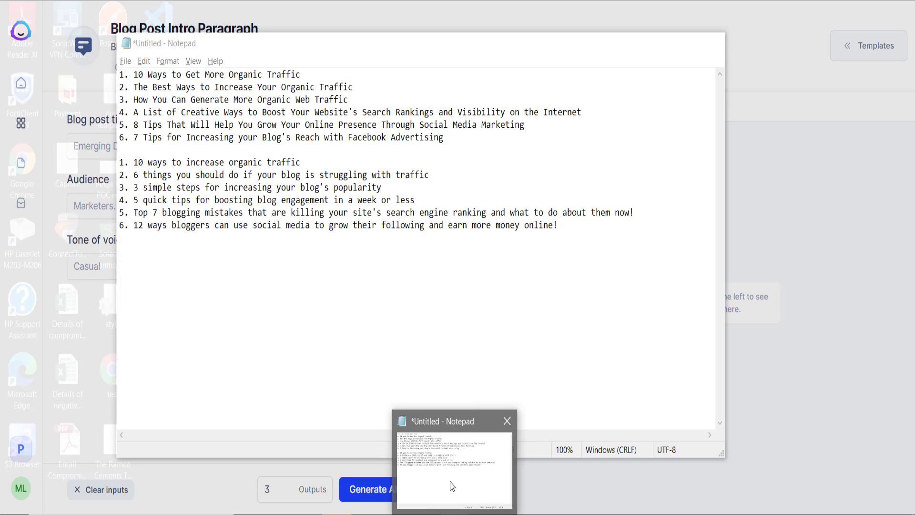
{"action": "left_click", "coordinate": [452, 486]}
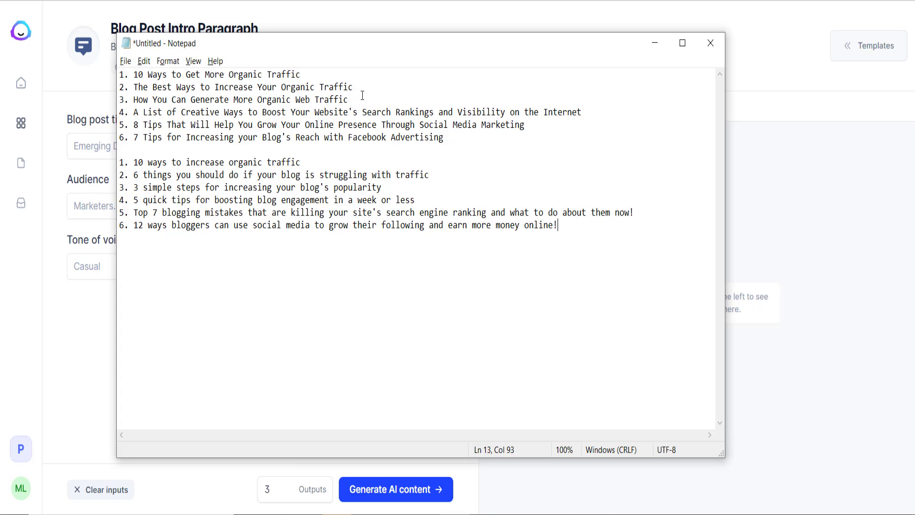
{"action": "left_click_drag", "start_coordinate": [133, 74], "coordinate": [305, 73]}
{"action": "key", "text": "ctrl+c"}
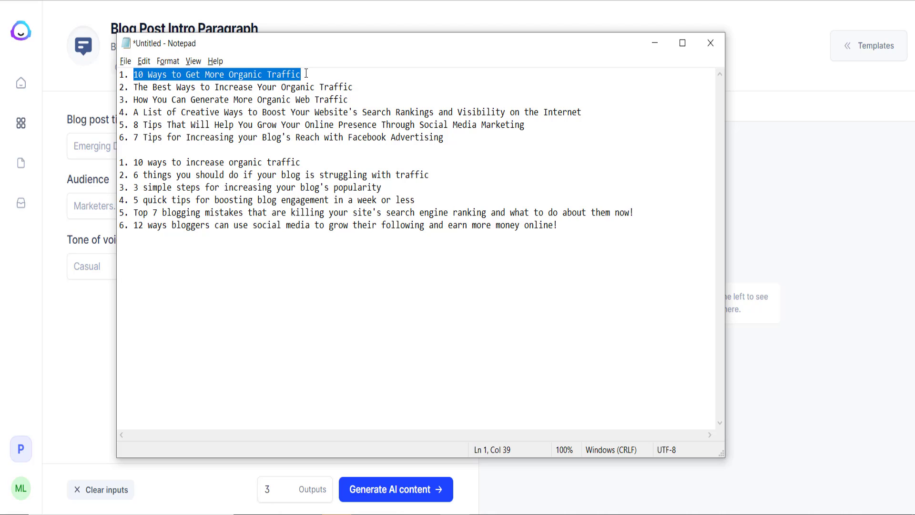
{"action": "left_click", "coordinate": [88, 335]}
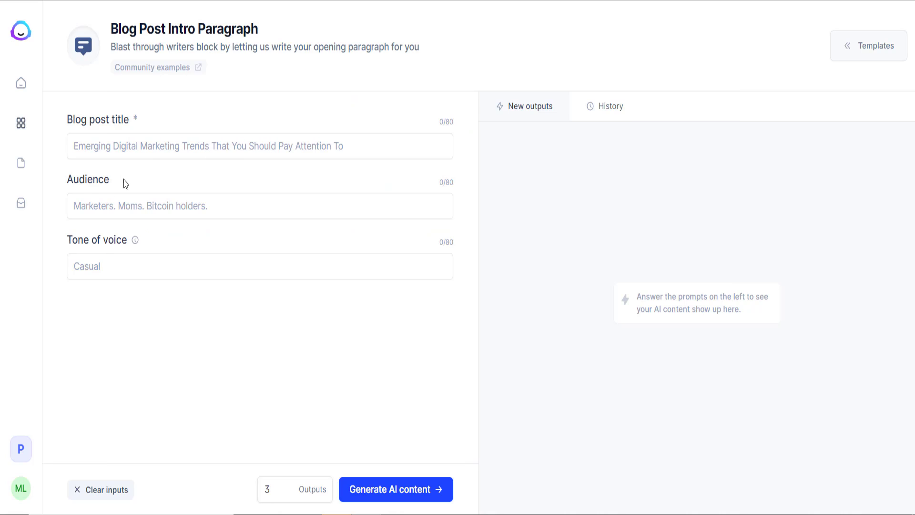
{"action": "left_click", "coordinate": [139, 145]}
{"action": "key", "text": "ctrl+v"}
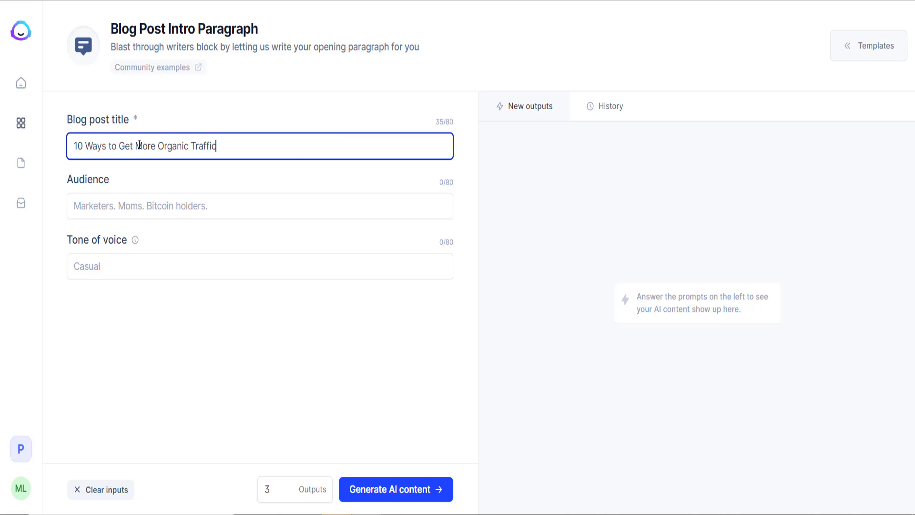
Set the audience to "webmaster, affiliate marketer" and the tone to "Casual", and generate and review three intro paragraphs
{"action": "left_click", "coordinate": [172, 206]}
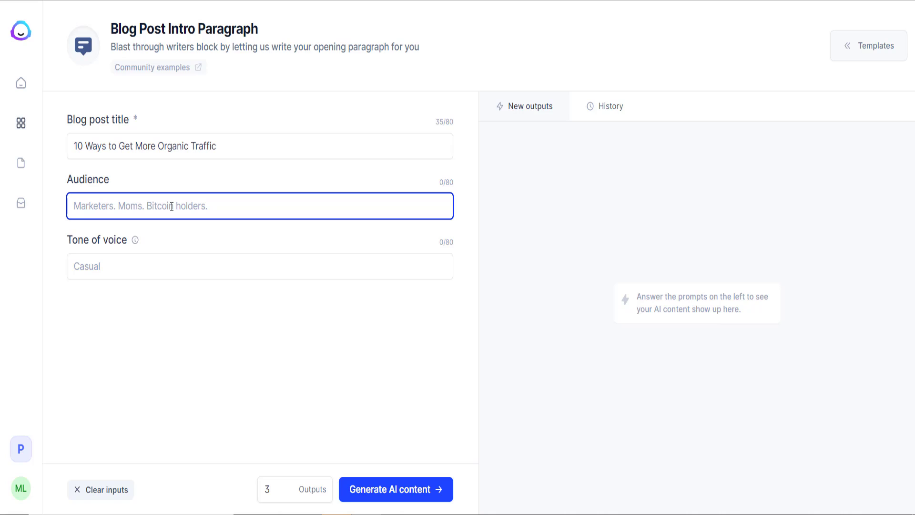
{"action": "type", "text": "webmaster"}
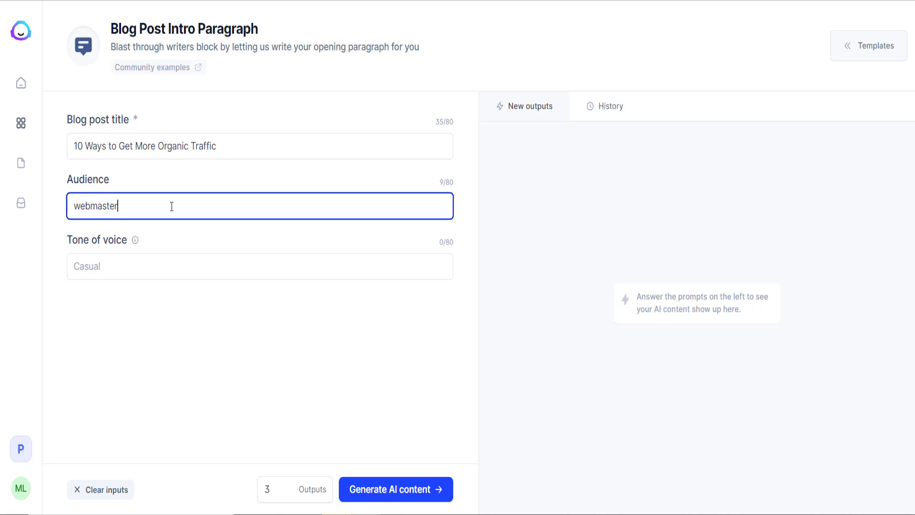
{"action": "type", "text": ", affiliate marketer"}
{"action": "left_click", "coordinate": [114, 269]}
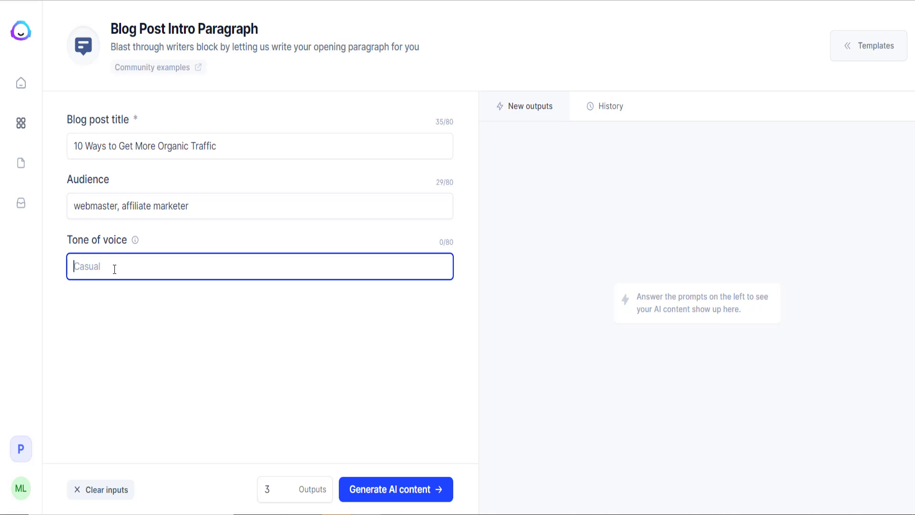
{"action": "type", "text": "Casual"}
{"action": "left_click", "coordinate": [393, 499]}
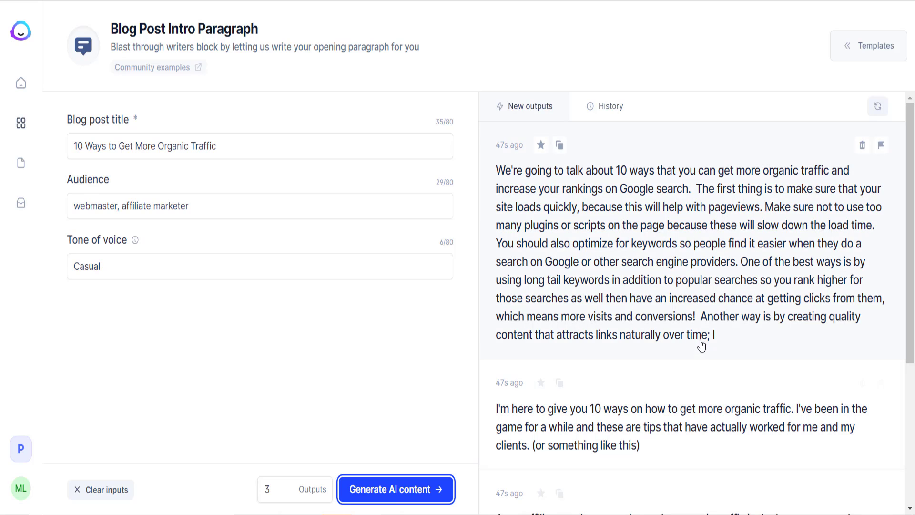
{"action": "scroll", "coordinate": [704, 371], "scroll_direction": "down", "scroll_amount": 5}
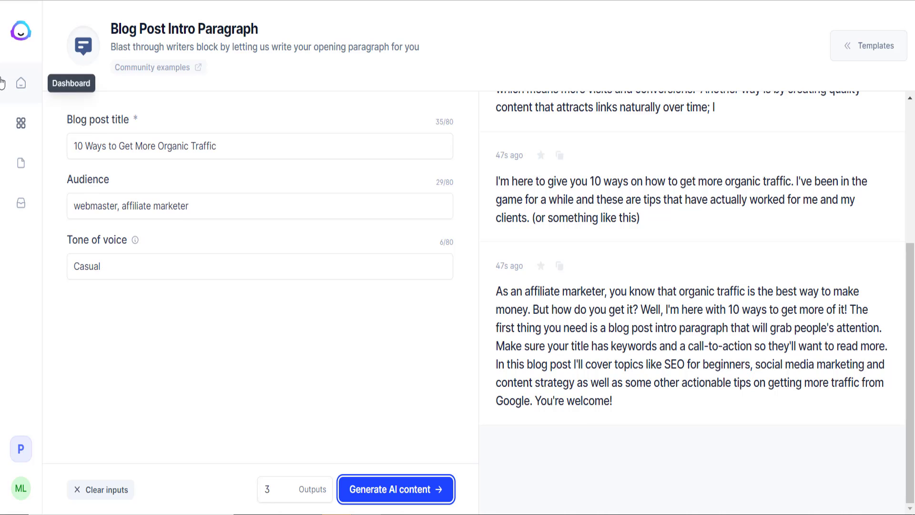
Go to the Documents section, start a new document and choose Blog post workflow as its starting point
{"action": "left_click", "coordinate": [22, 125]}
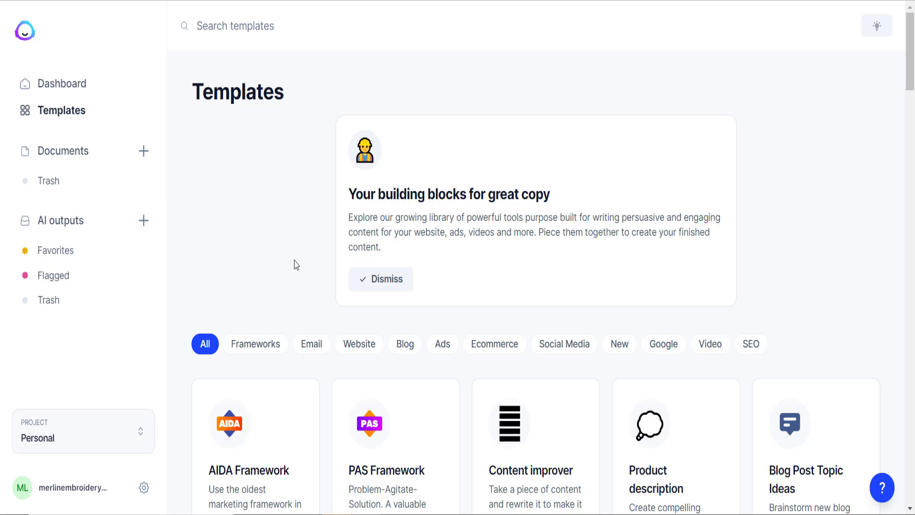
{"action": "left_click", "coordinate": [103, 159]}
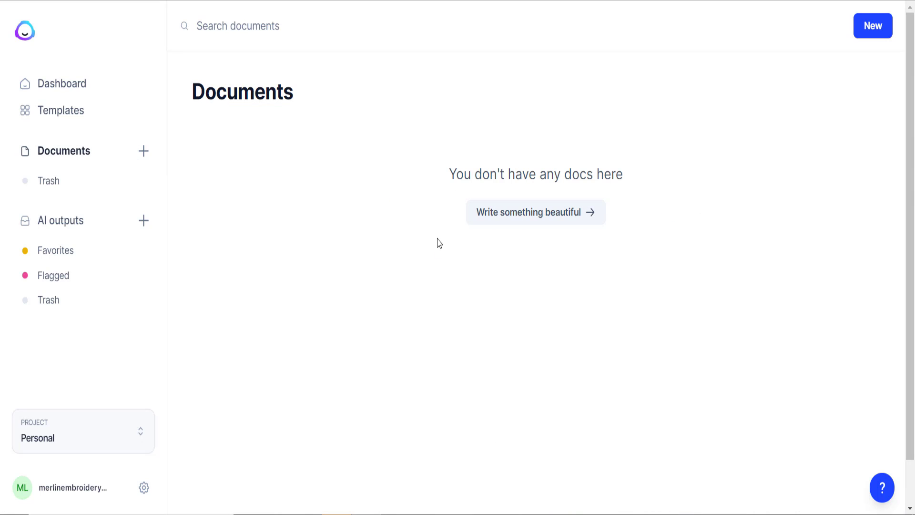
{"action": "left_click", "coordinate": [538, 223]}
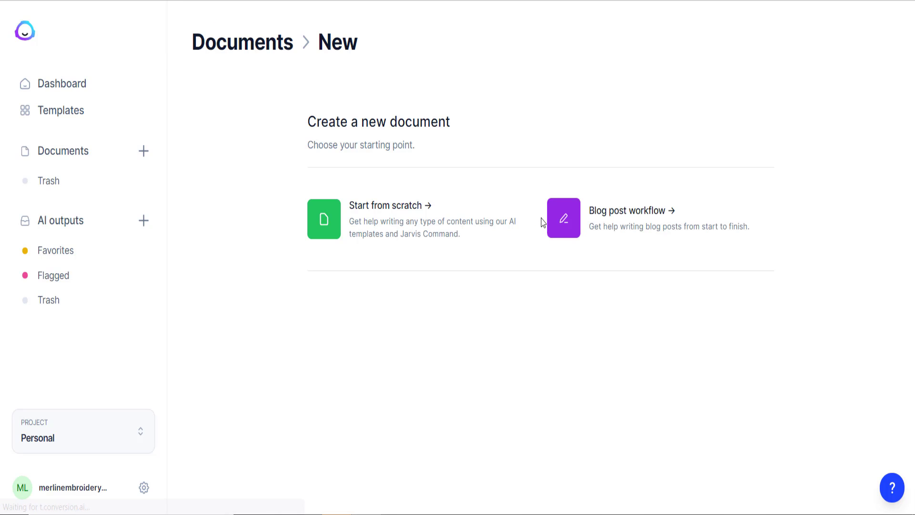
{"action": "left_click", "coordinate": [578, 220]}
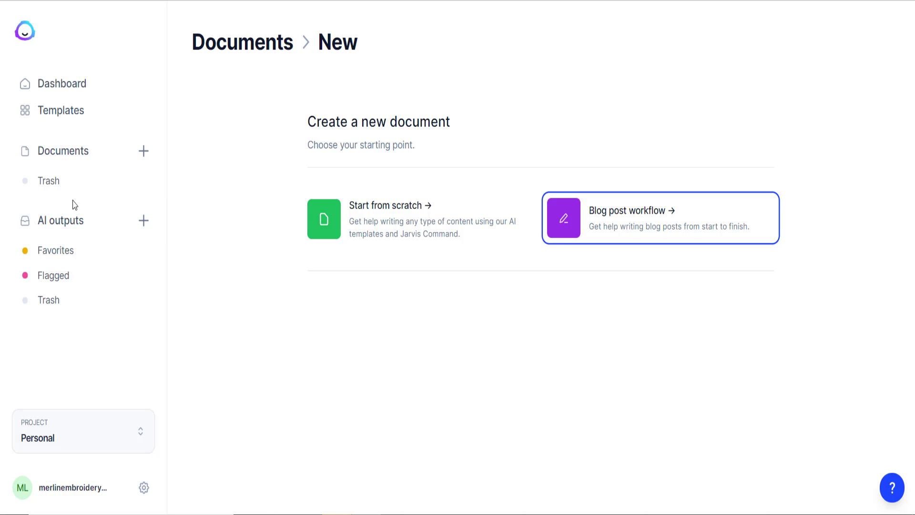
Return to the template library and look through the templates in the Email category
{"action": "left_click", "coordinate": [62, 112]}
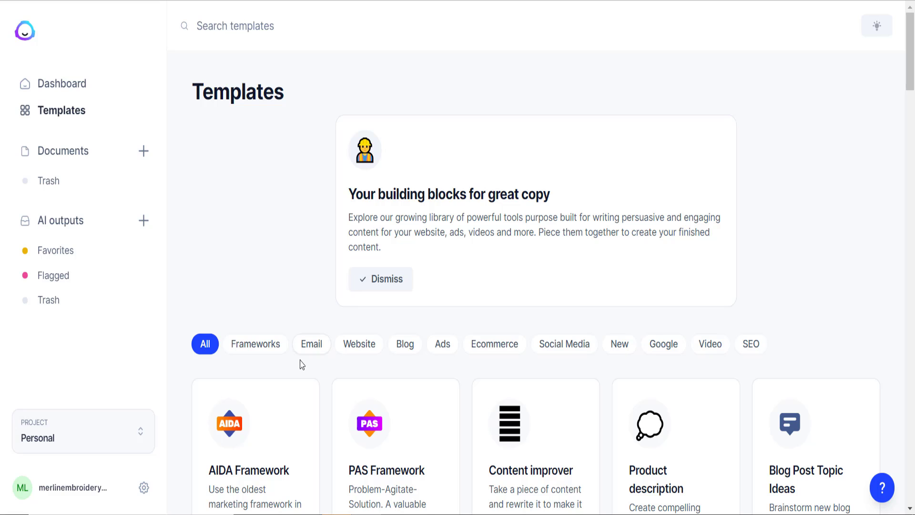
{"action": "left_click", "coordinate": [312, 347]}
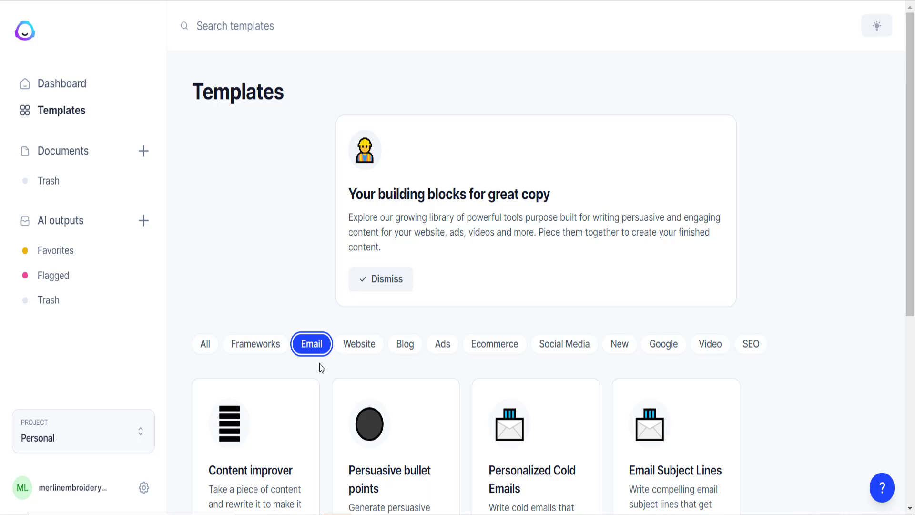
{"action": "scroll", "coordinate": [322, 377], "scroll_direction": "down", "scroll_amount": 3}
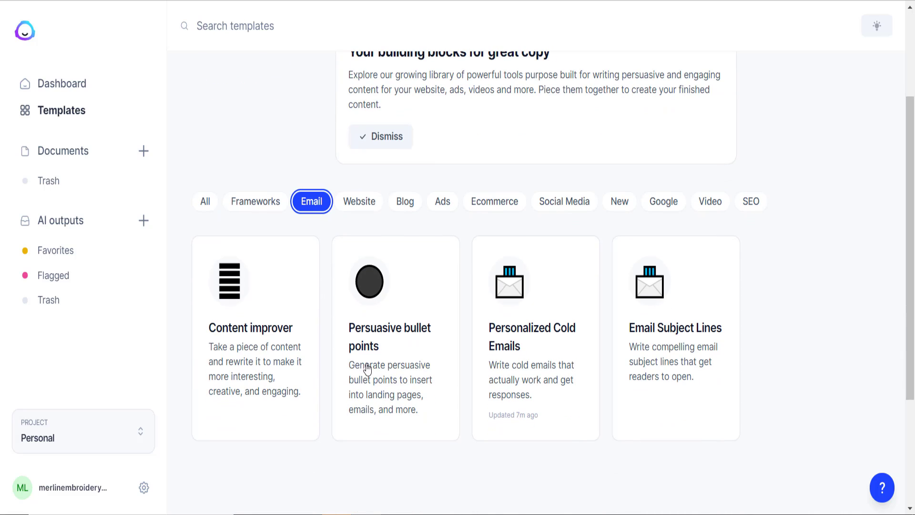